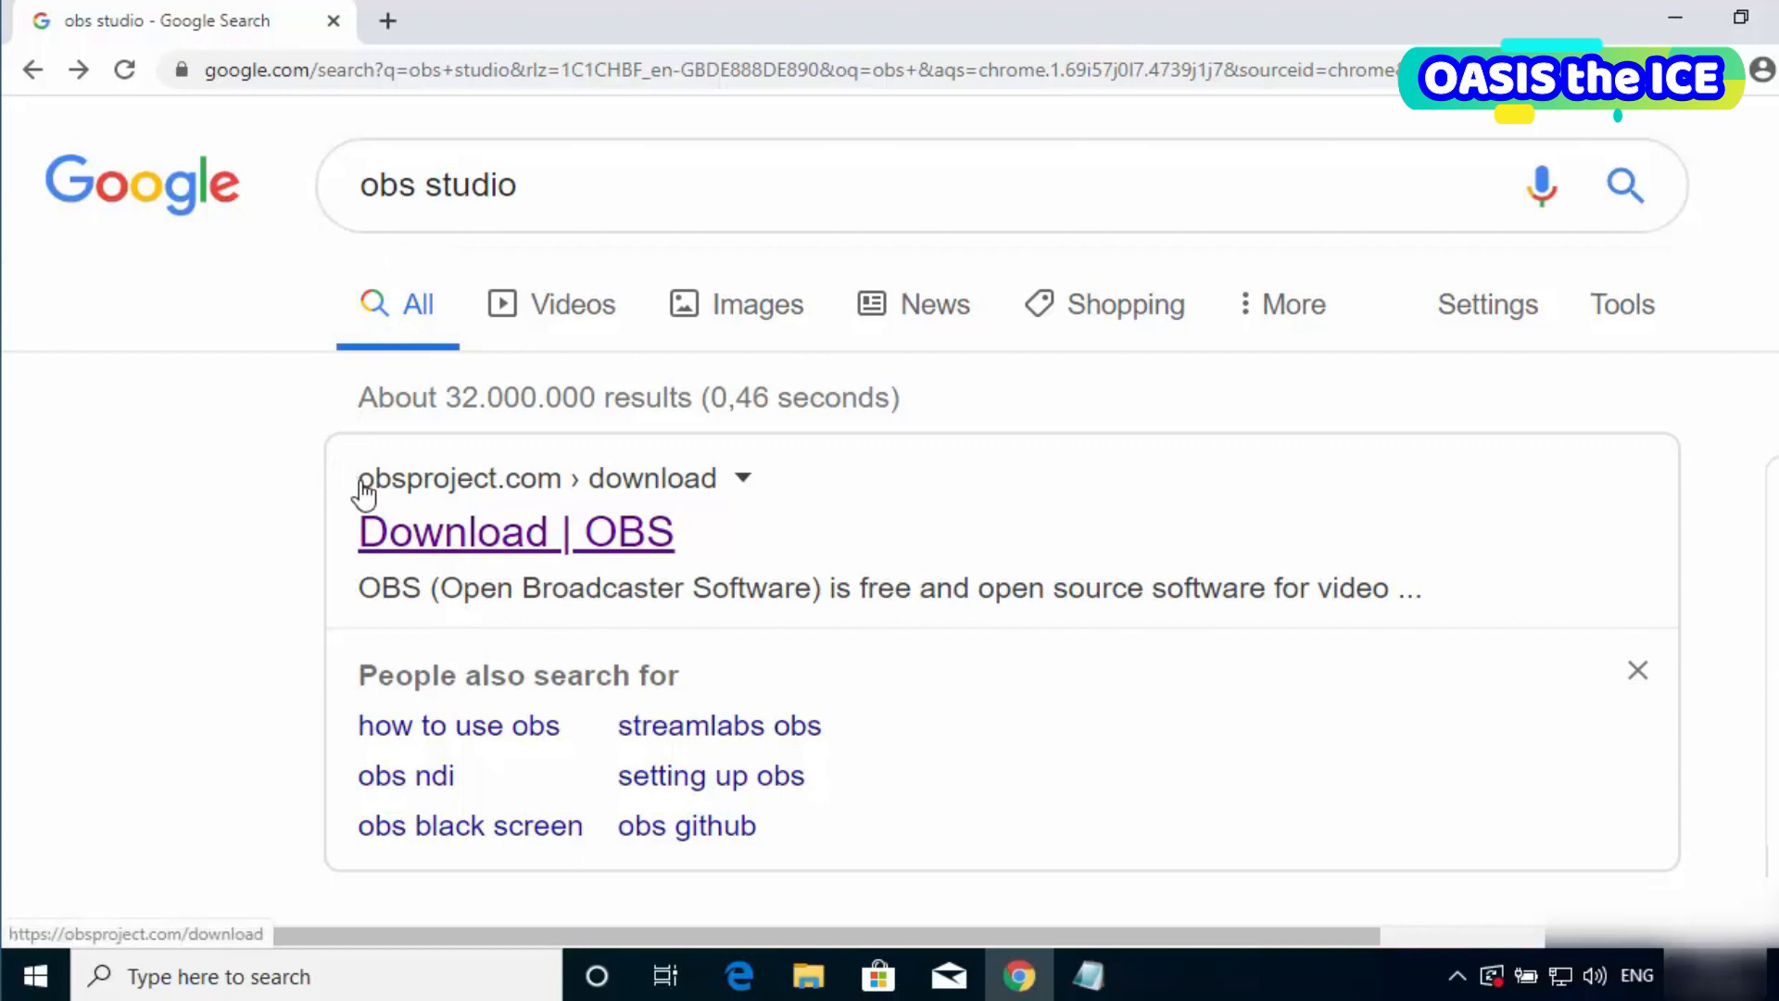
- Download the Windows installer for OBS Studio 24.0.3 from the OBS download page in the search results
left_click(448, 551)
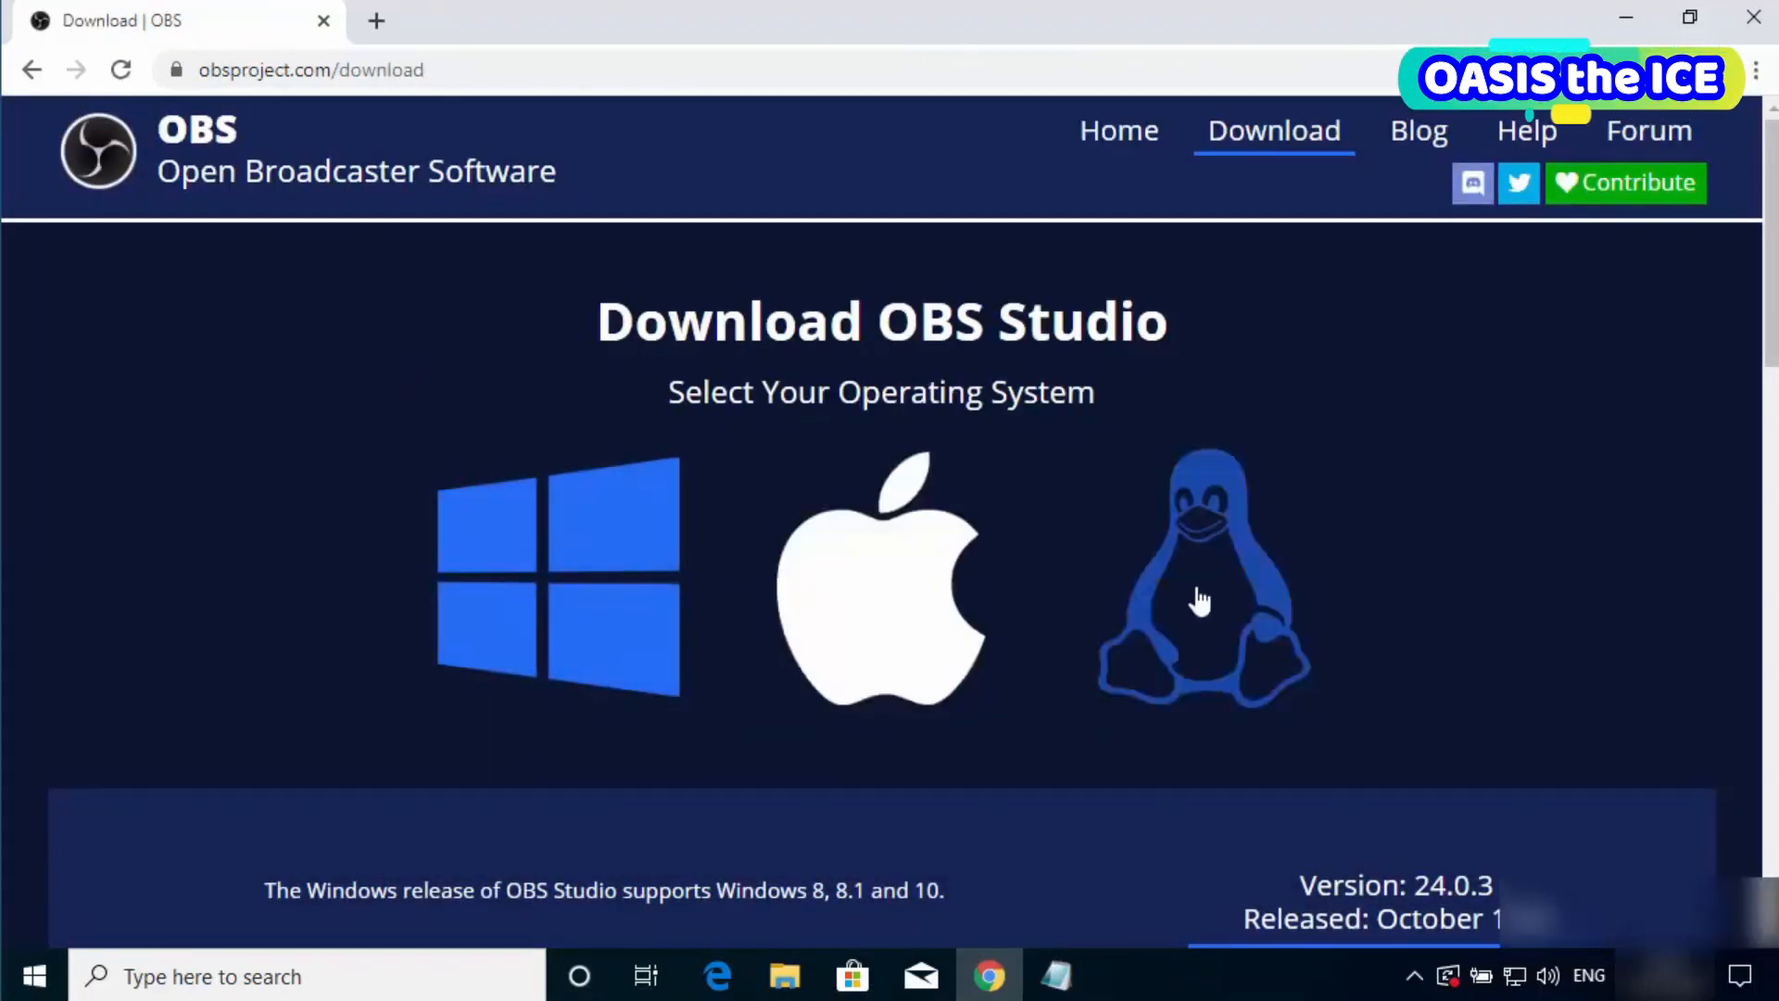
scroll(405, 491, "down", 2)
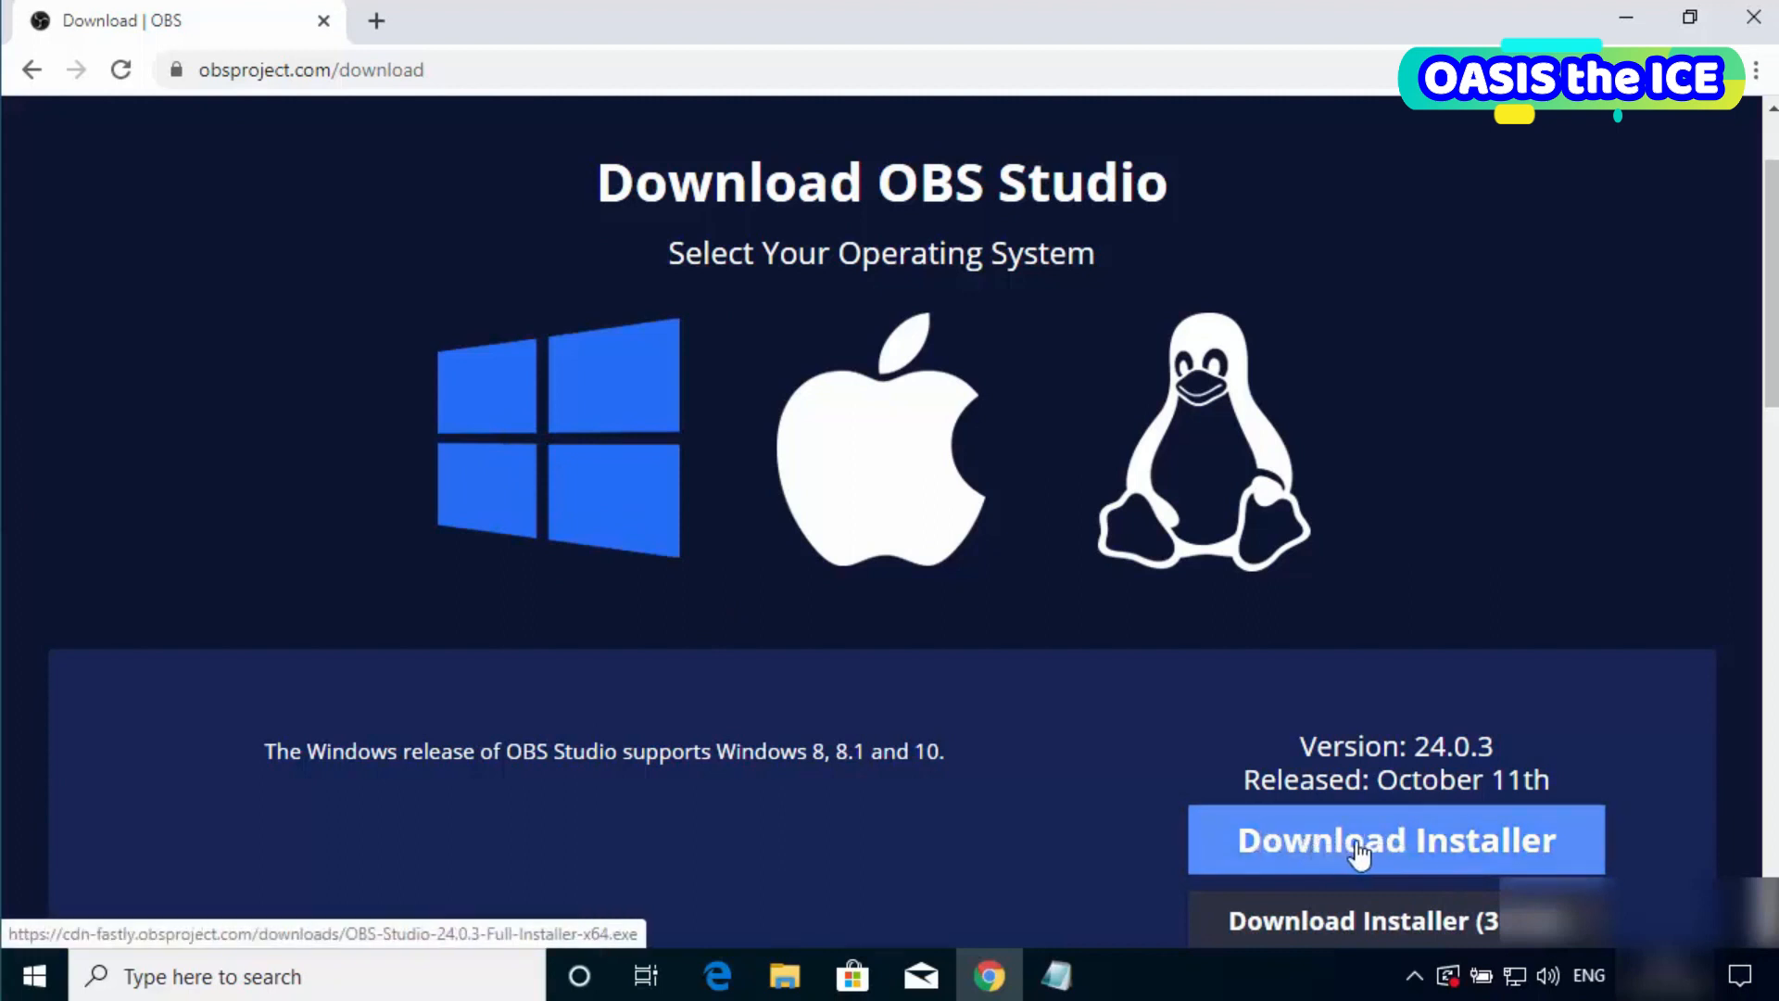
left_click(1327, 845)
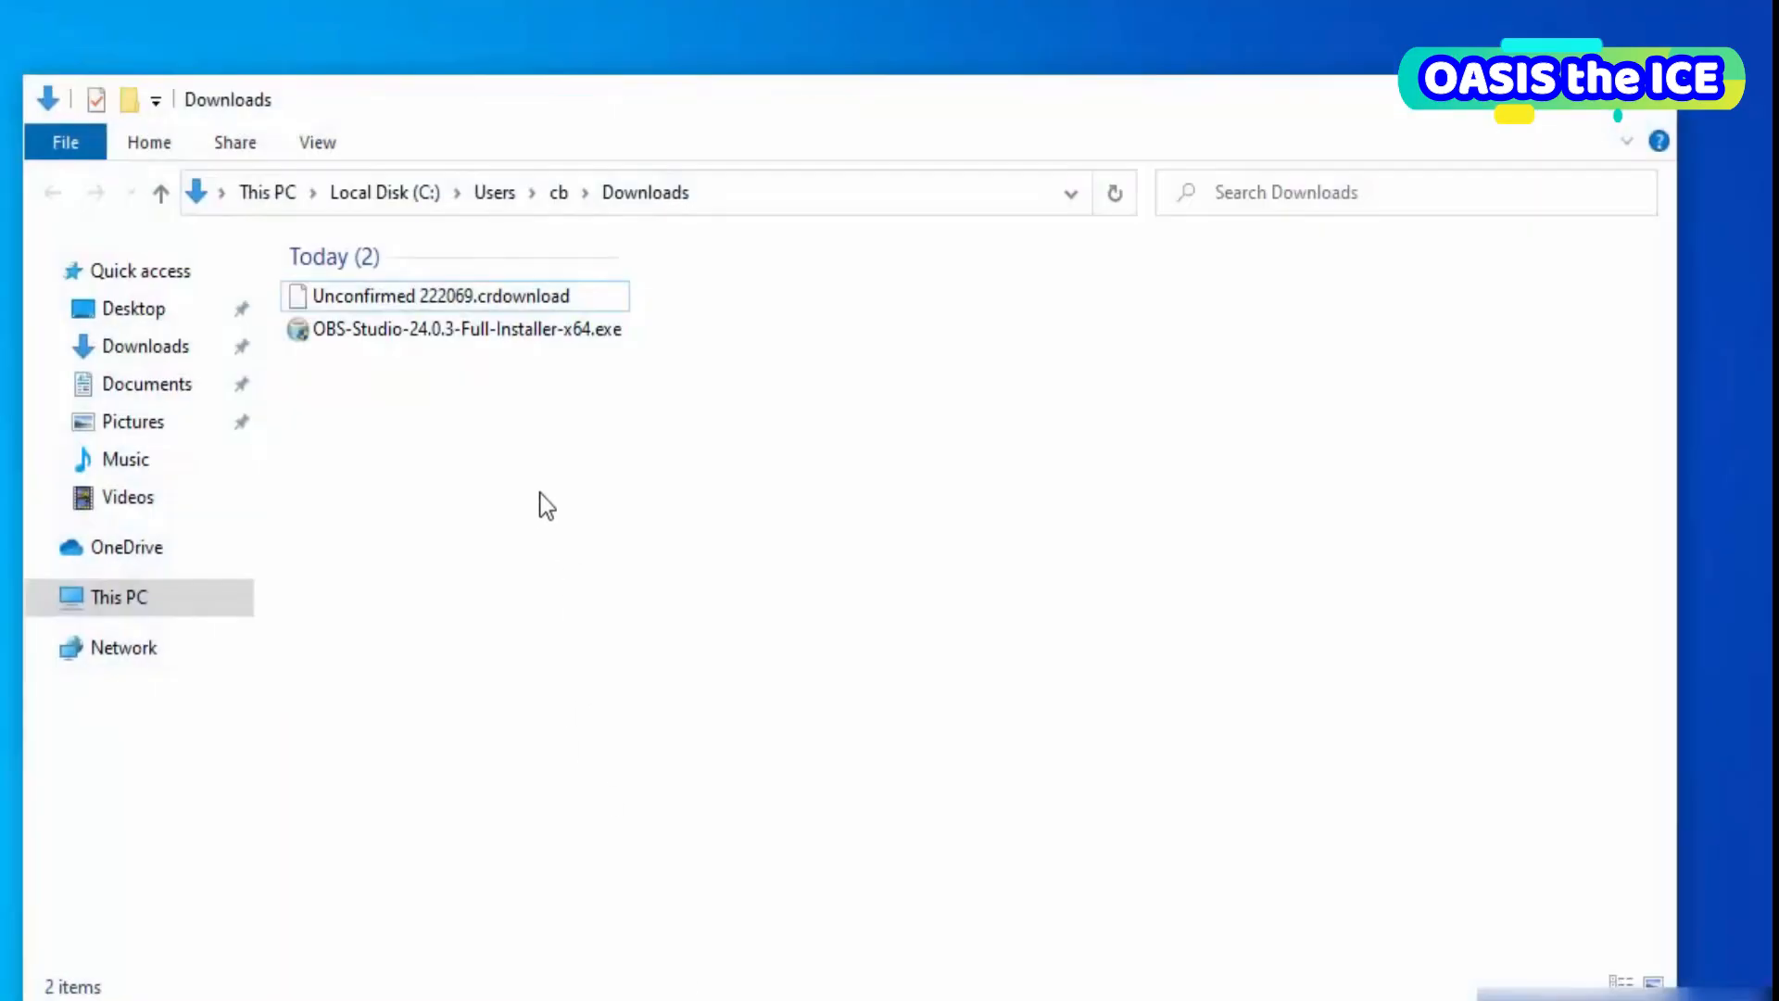
- Run OBS-Studio-24.0.3-Full-Installer-x64.exe from the Downloads folder and dismiss the folder window
left_click(466, 334)
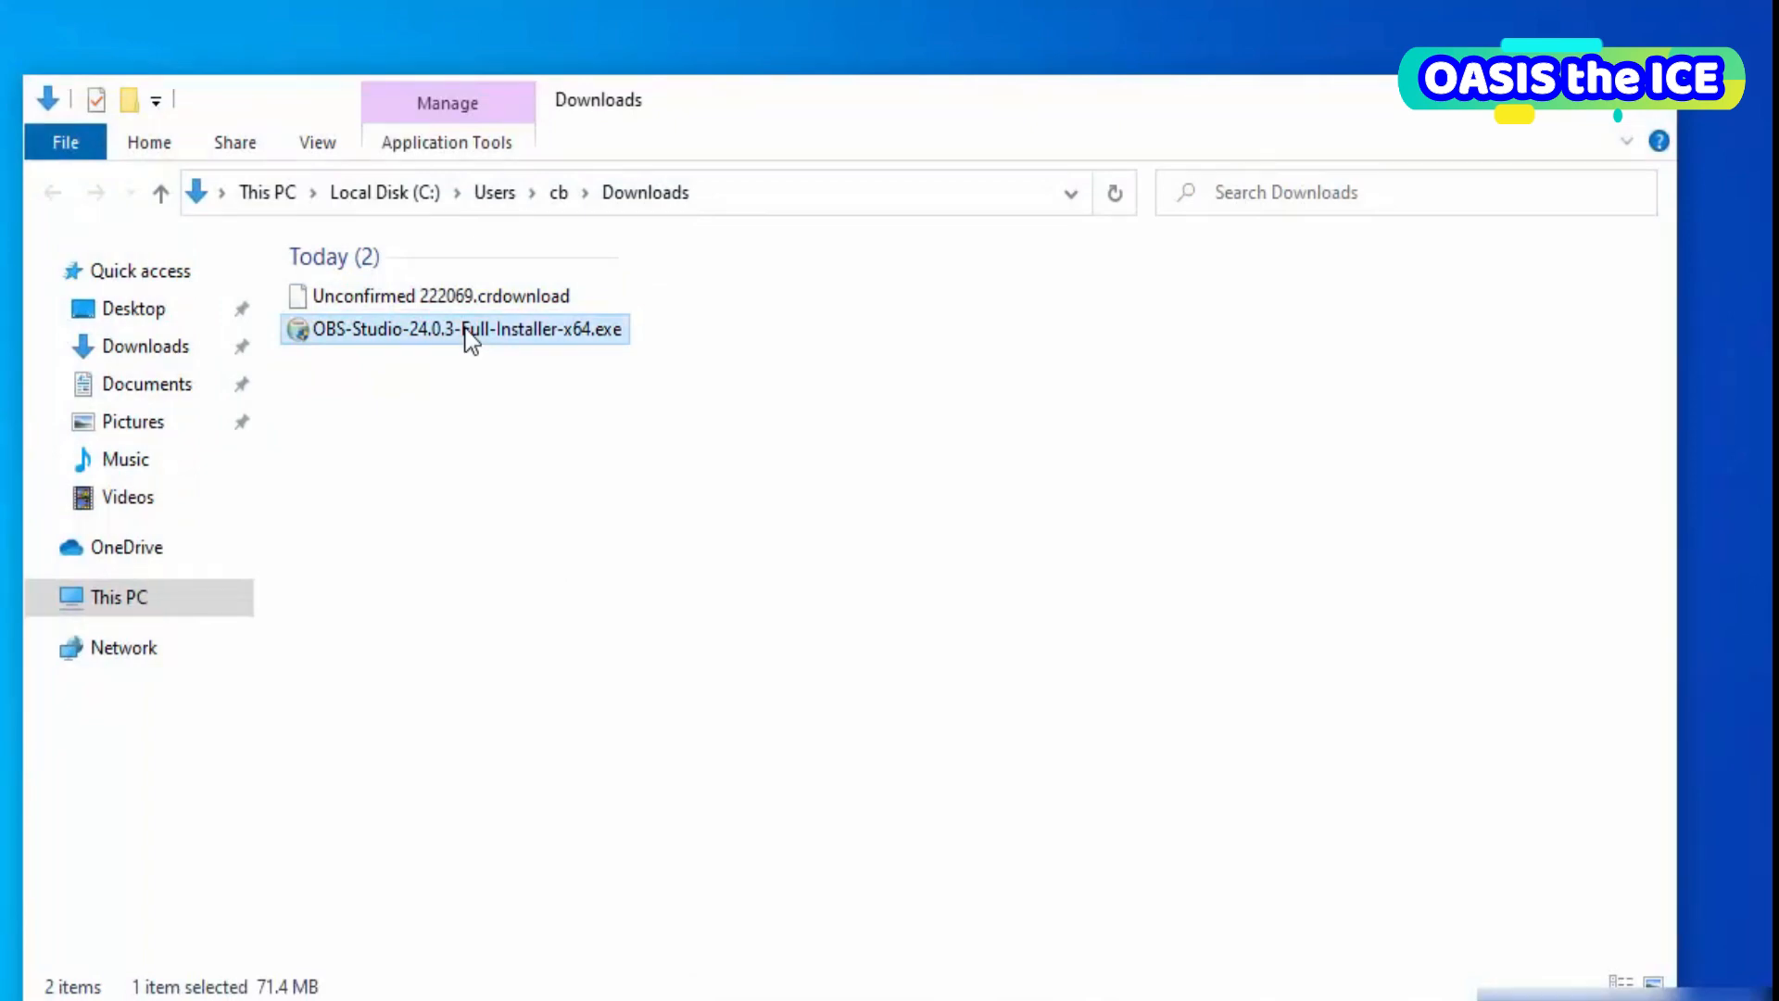
double_click(466, 332)
left_click(615, 773)
left_click(1503, 113)
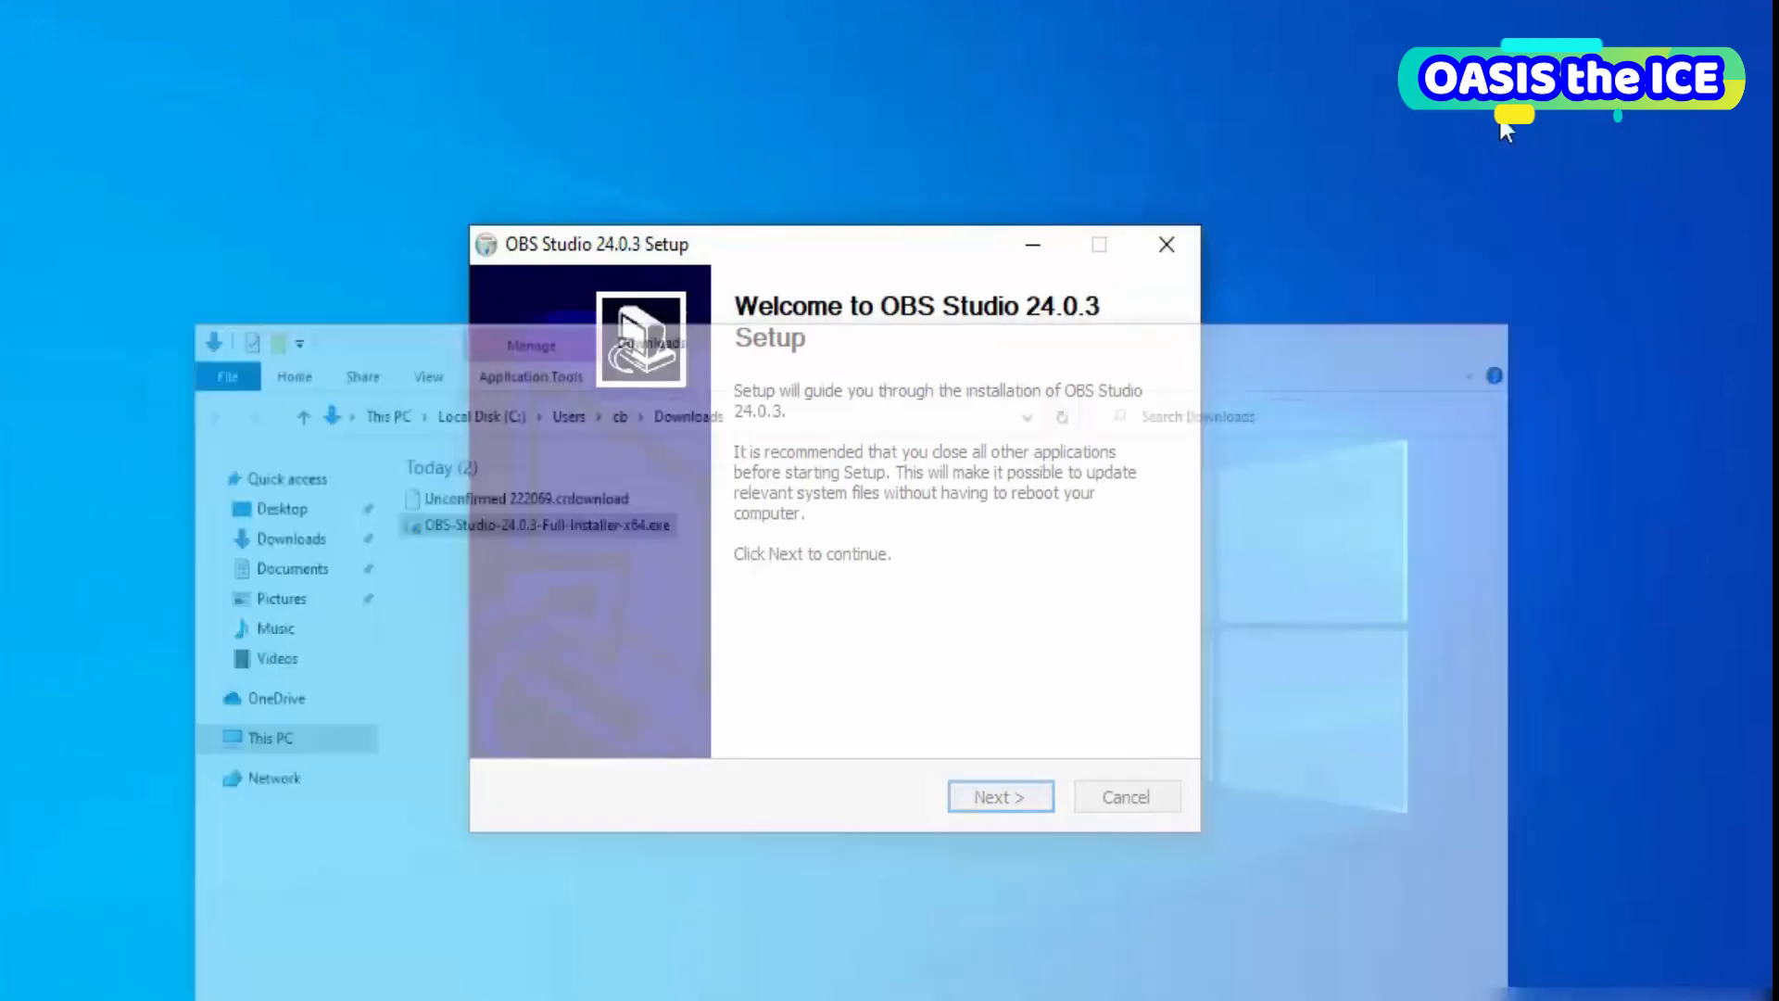
- Accept the licence and install OBS Studio in C:\Program Files\obs-studio with the Plugins component, launching it on completion
left_click(977, 797)
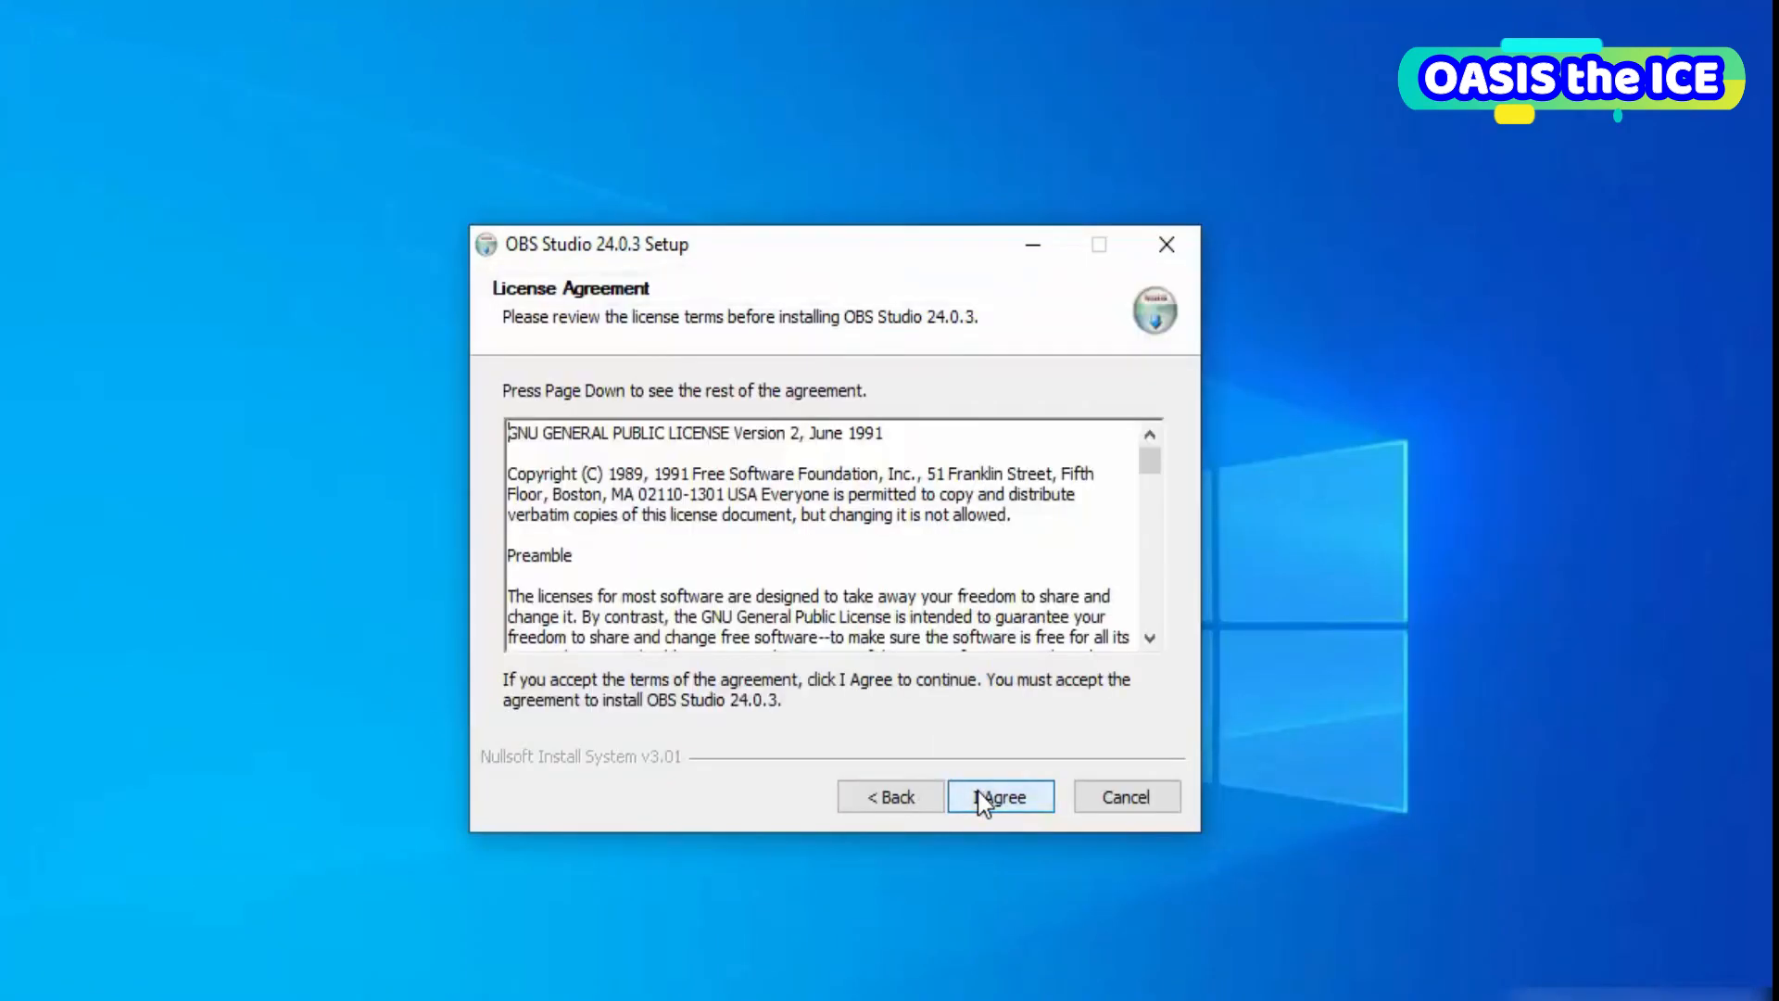
left_click_drag(1160, 463, 1019, 748)
left_click(1000, 798)
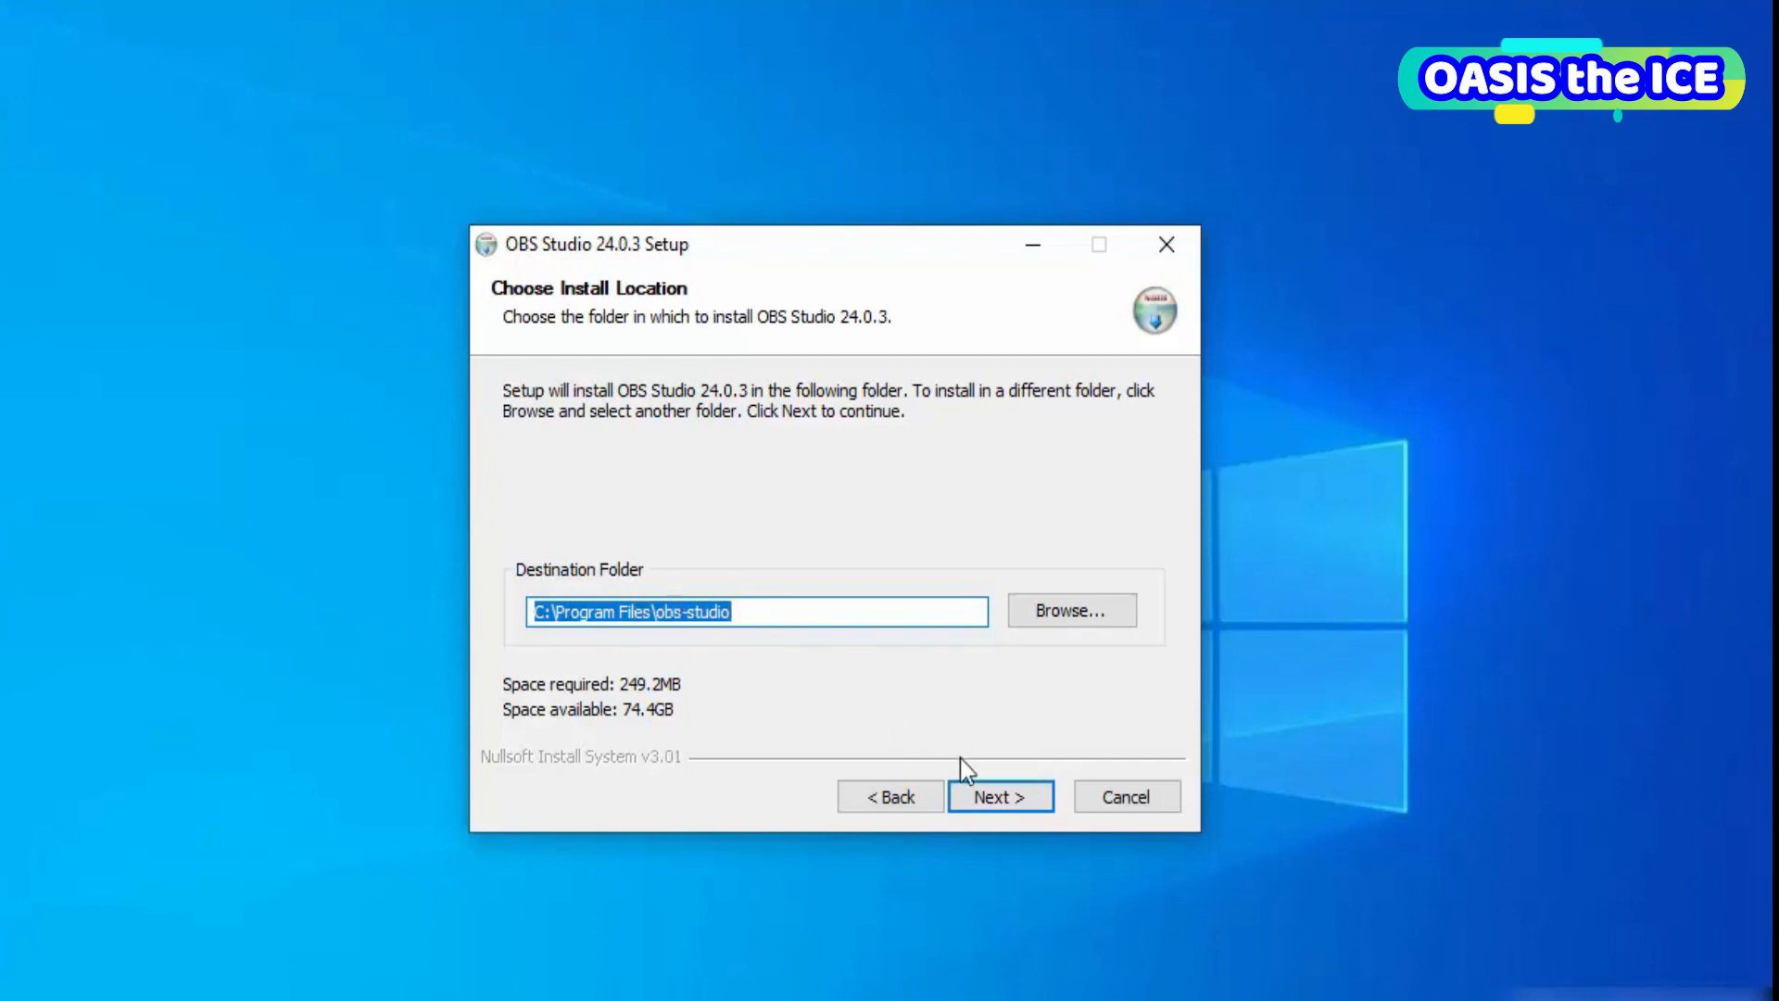
left_click(987, 797)
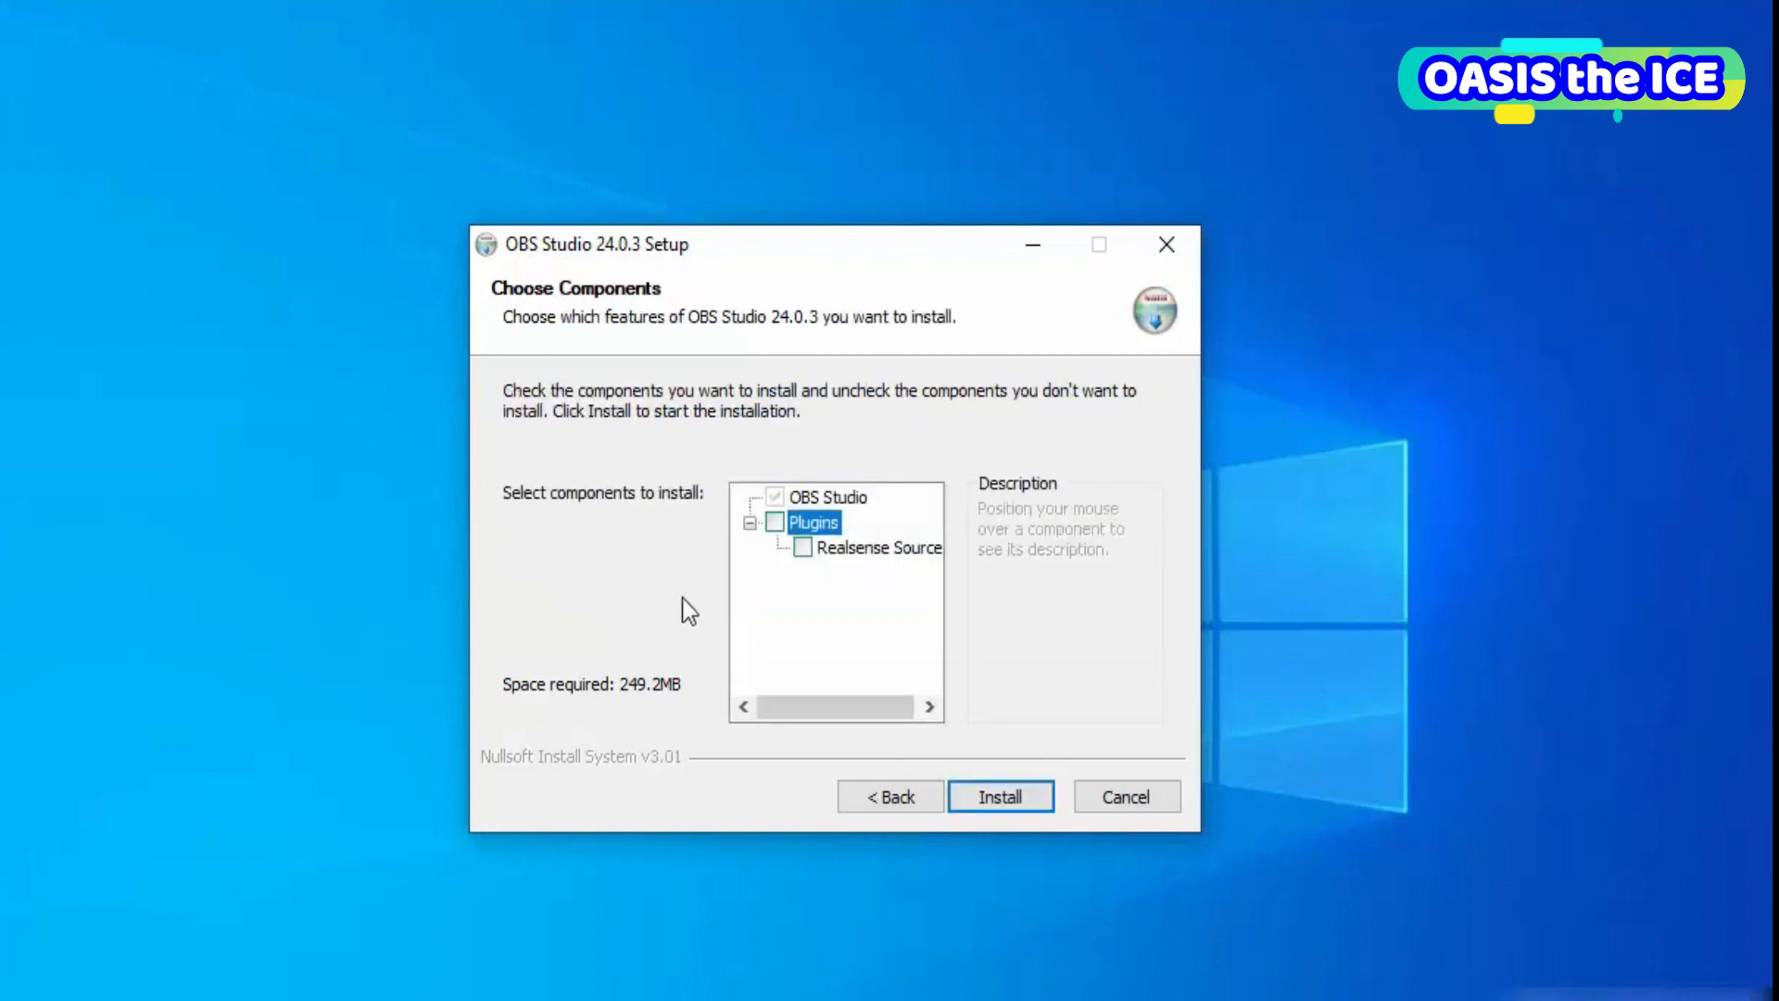
left_click(775, 524)
left_click(988, 799)
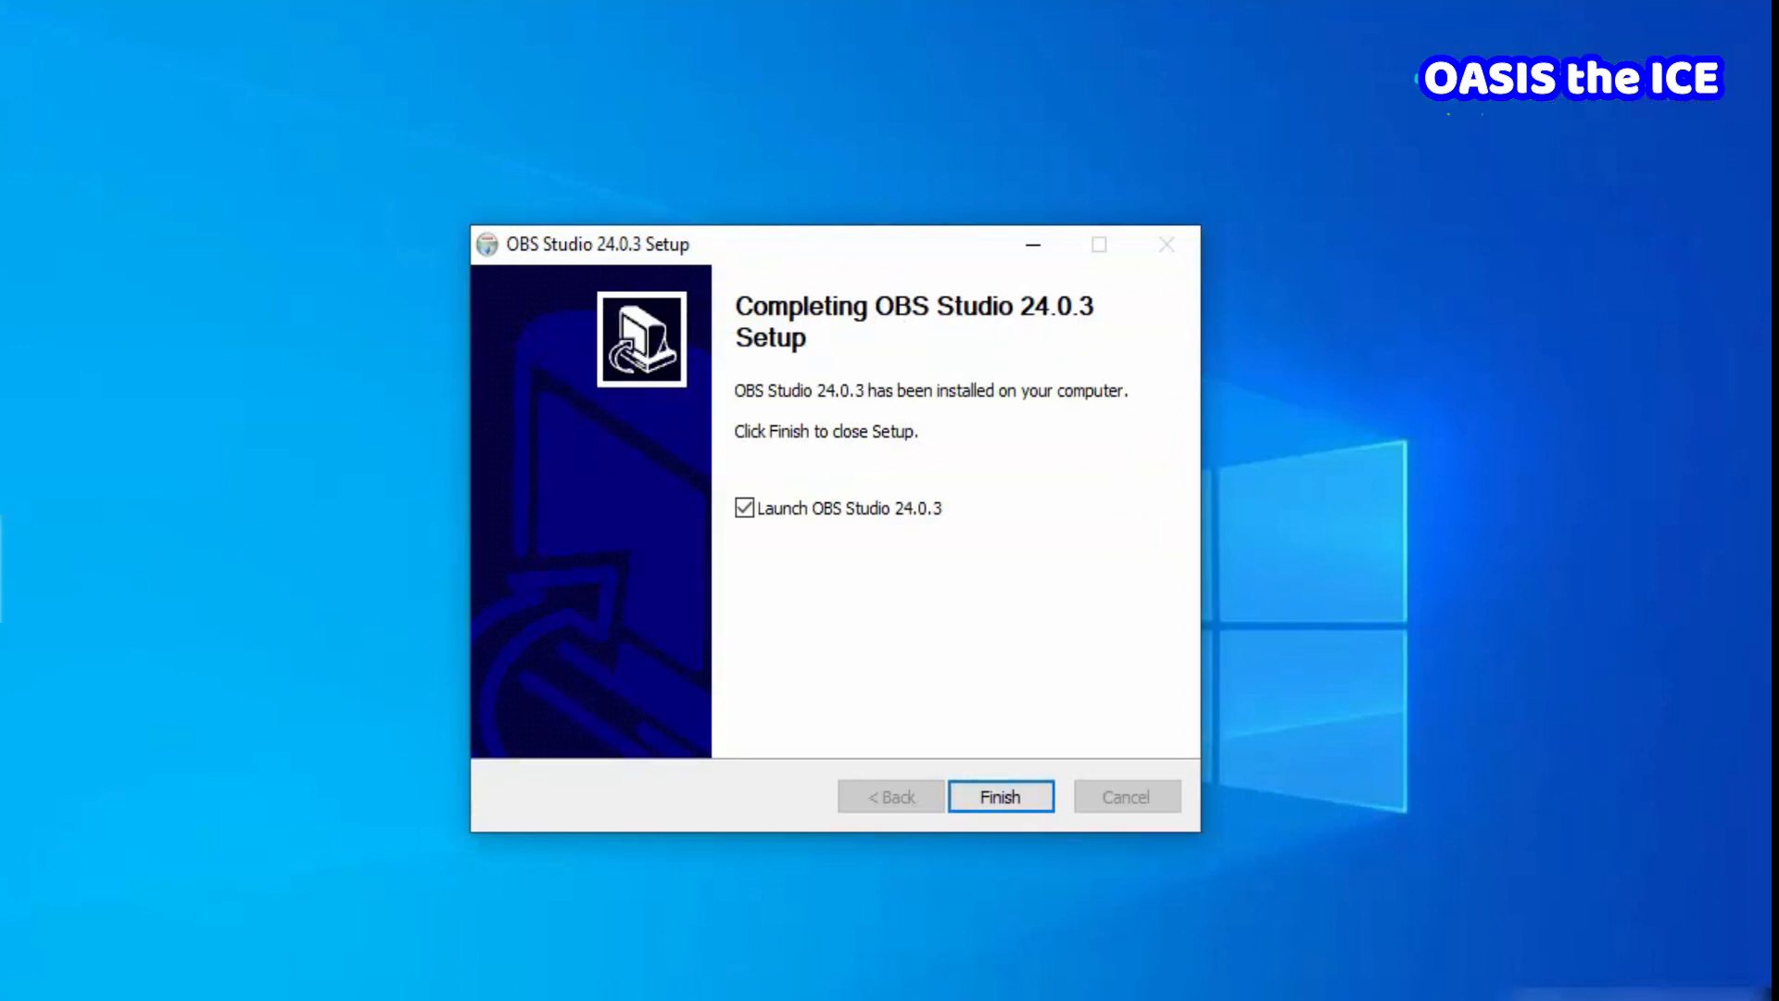
left_click(988, 797)
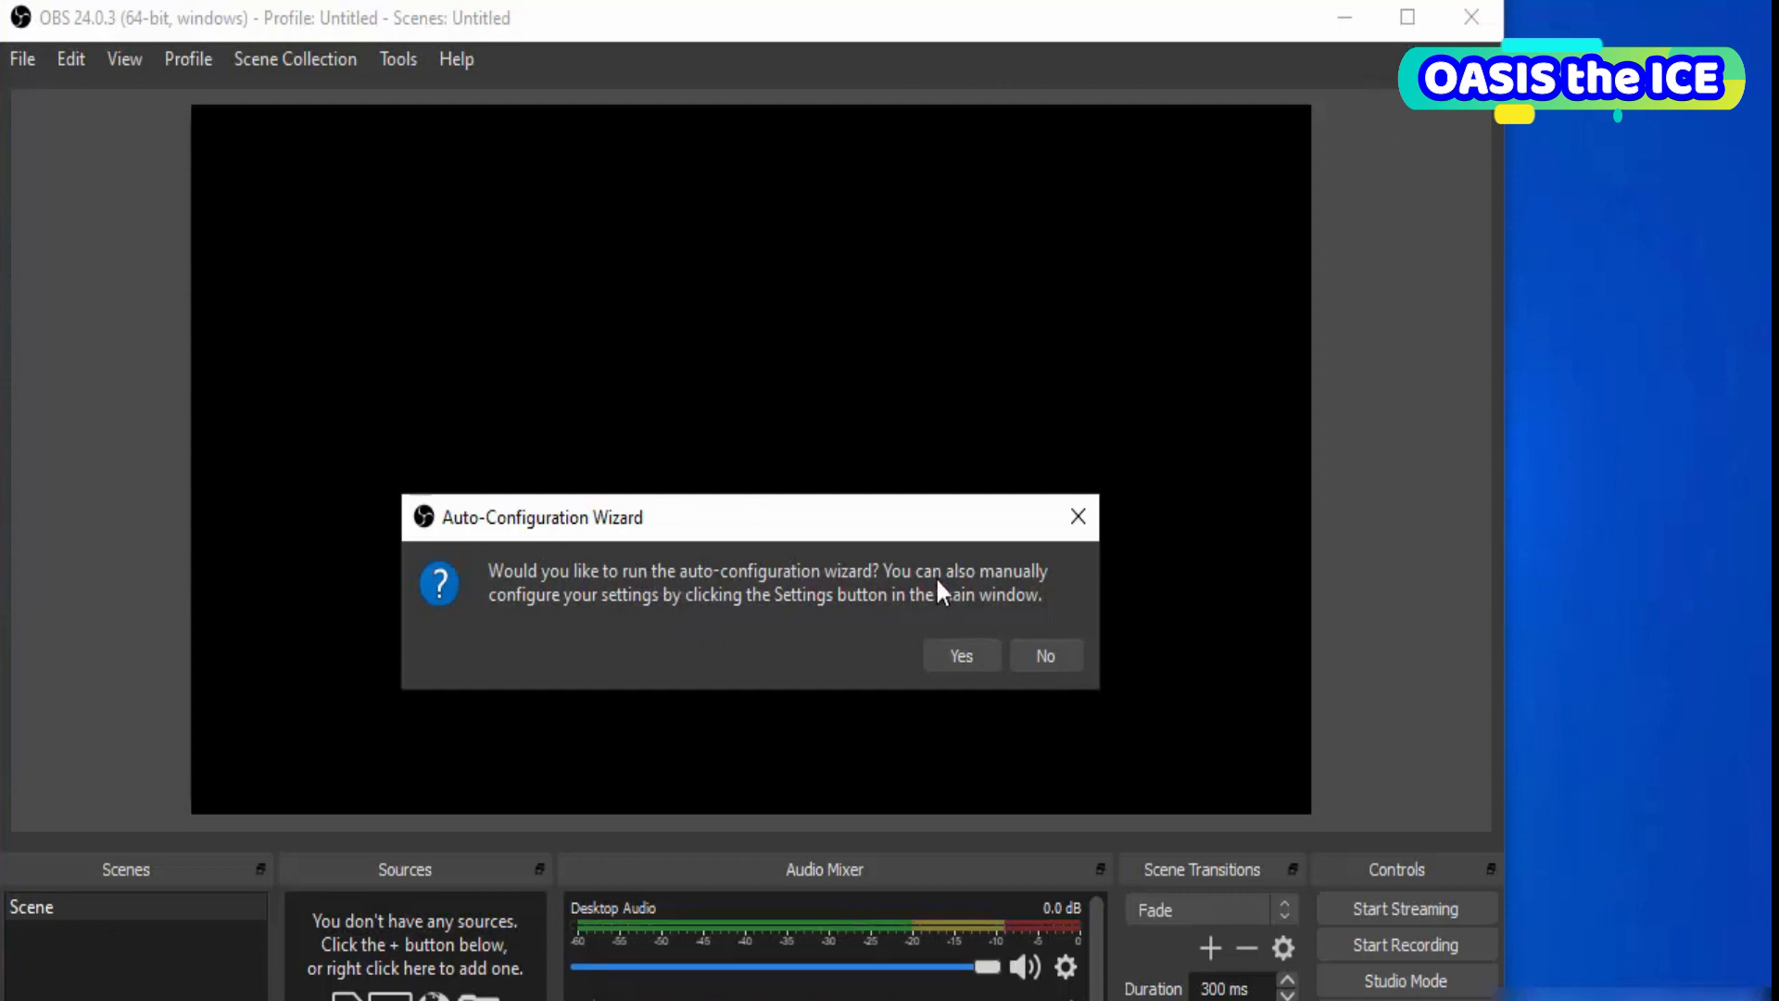
- Run the auto-configuration wizard optimized just for recording, using the current 1284x724 canvas resolution, and apply the suggested settings
left_click(952, 659)
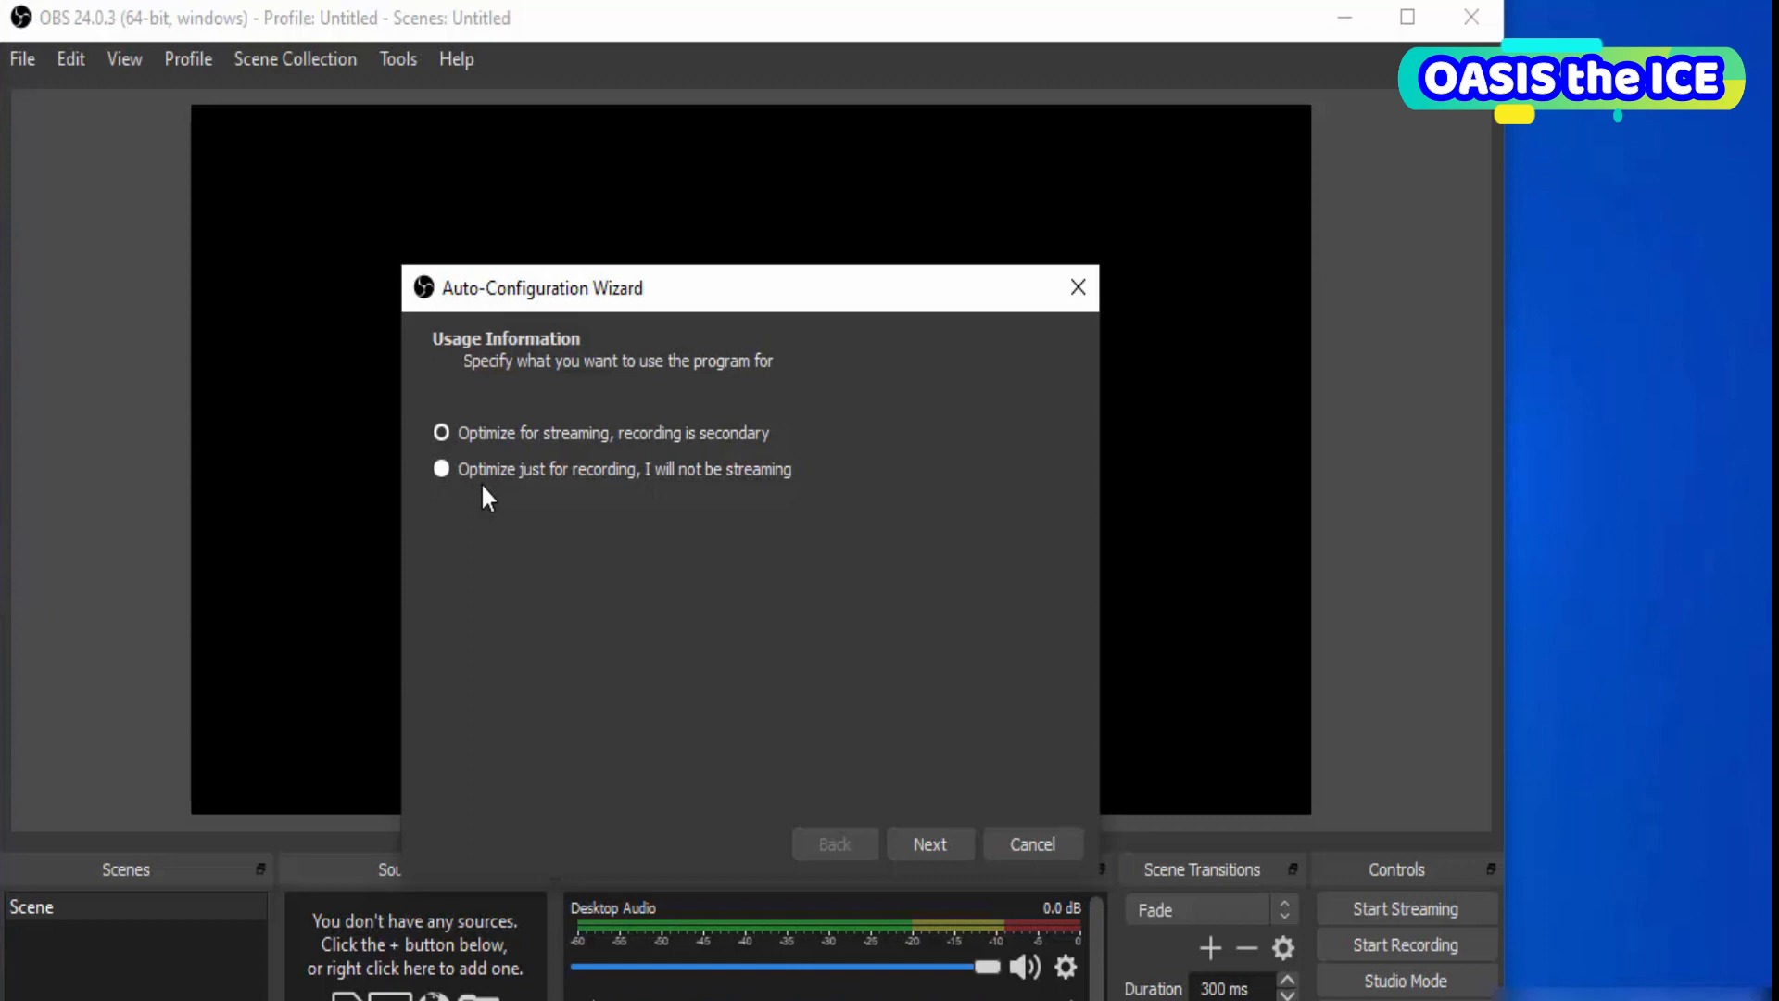
left_click(442, 469)
left_click(921, 844)
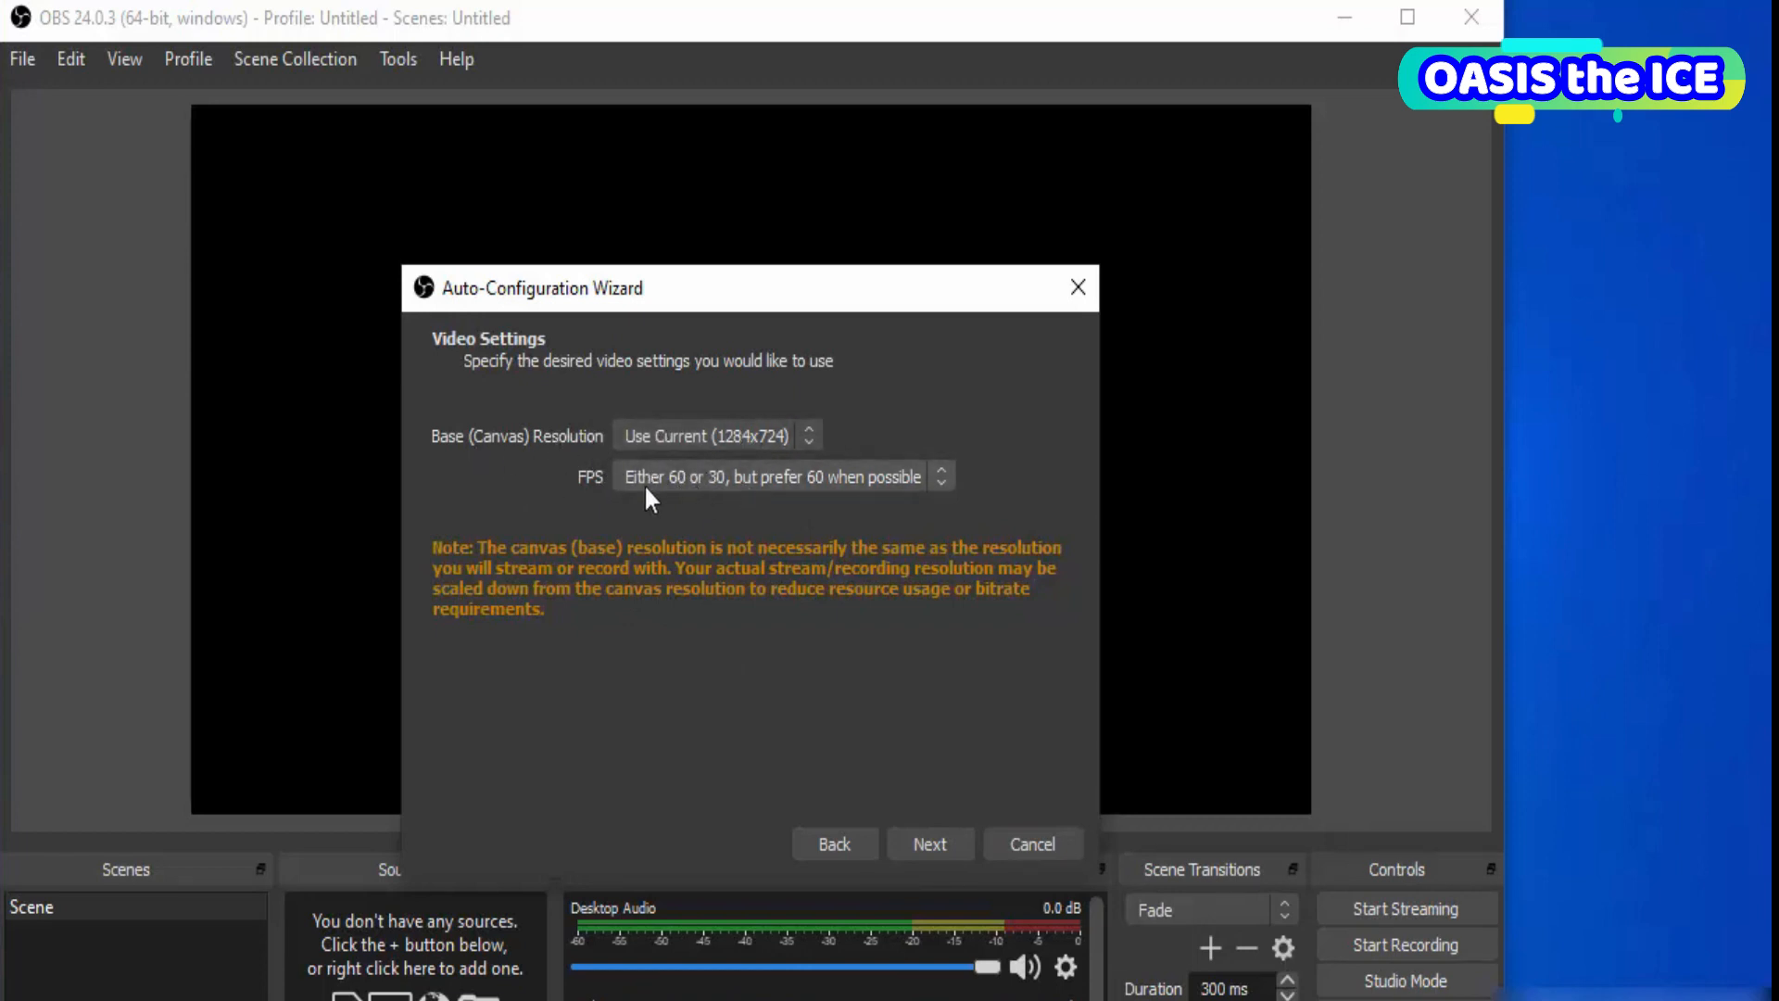
left_click(676, 437)
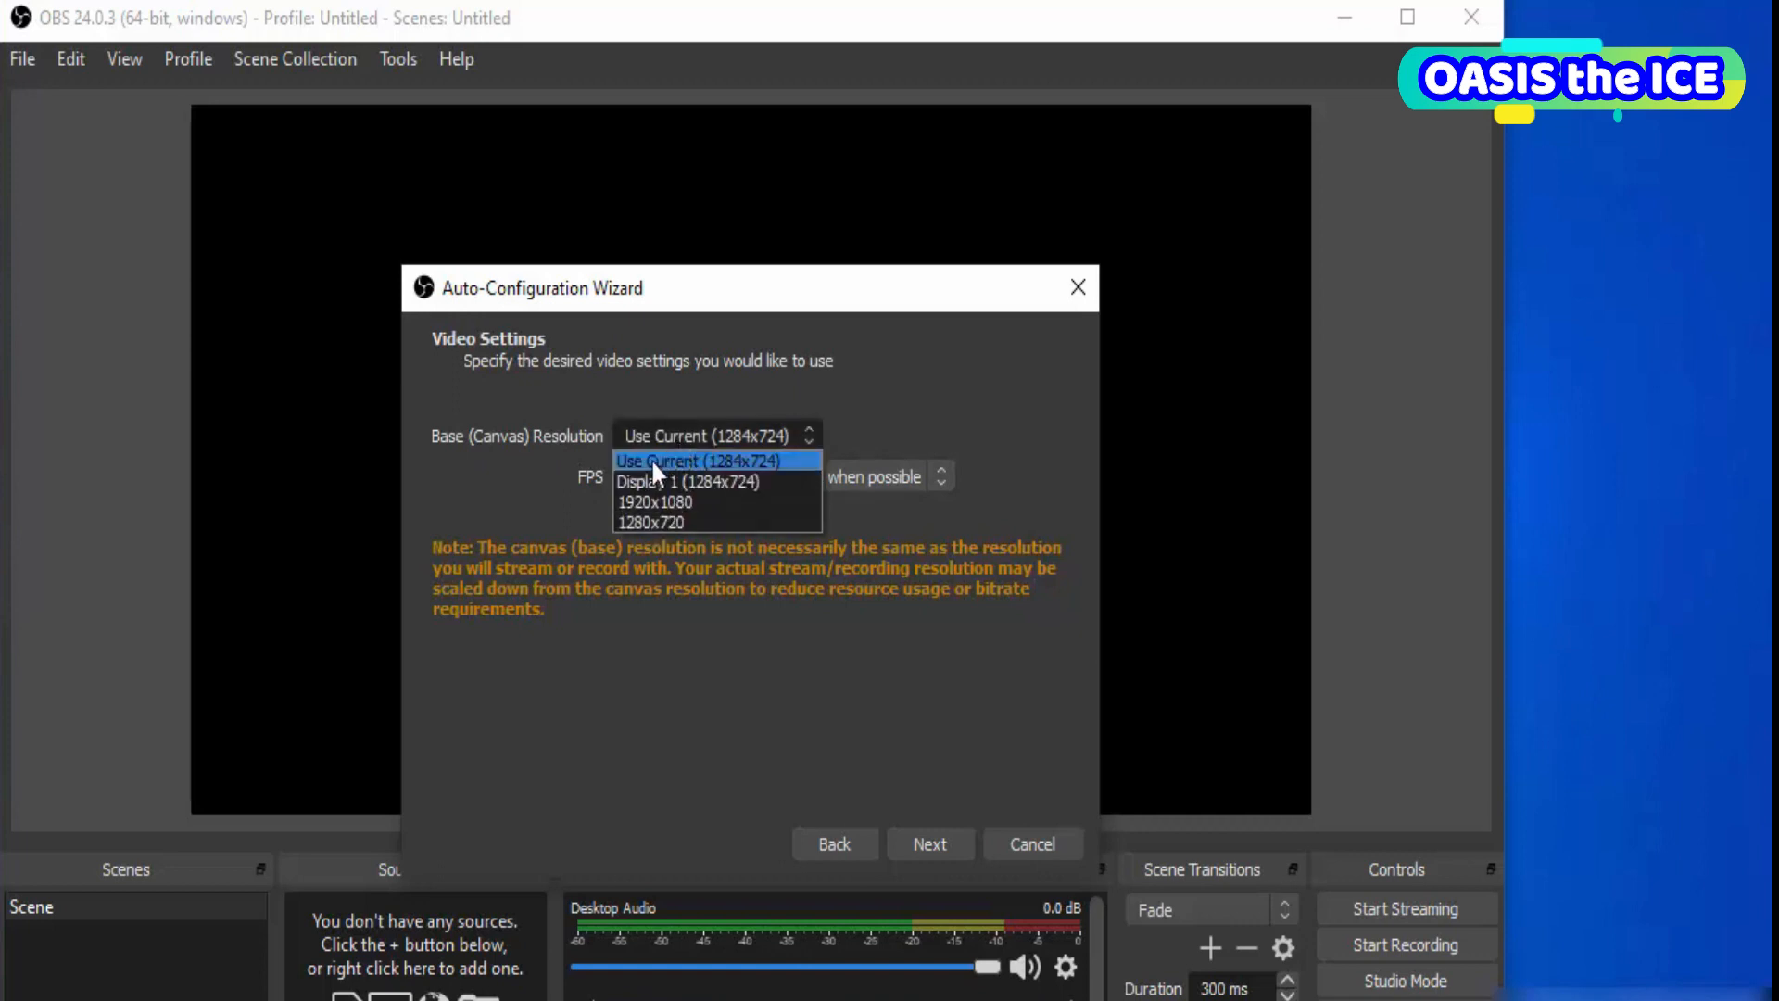
left_click(667, 459)
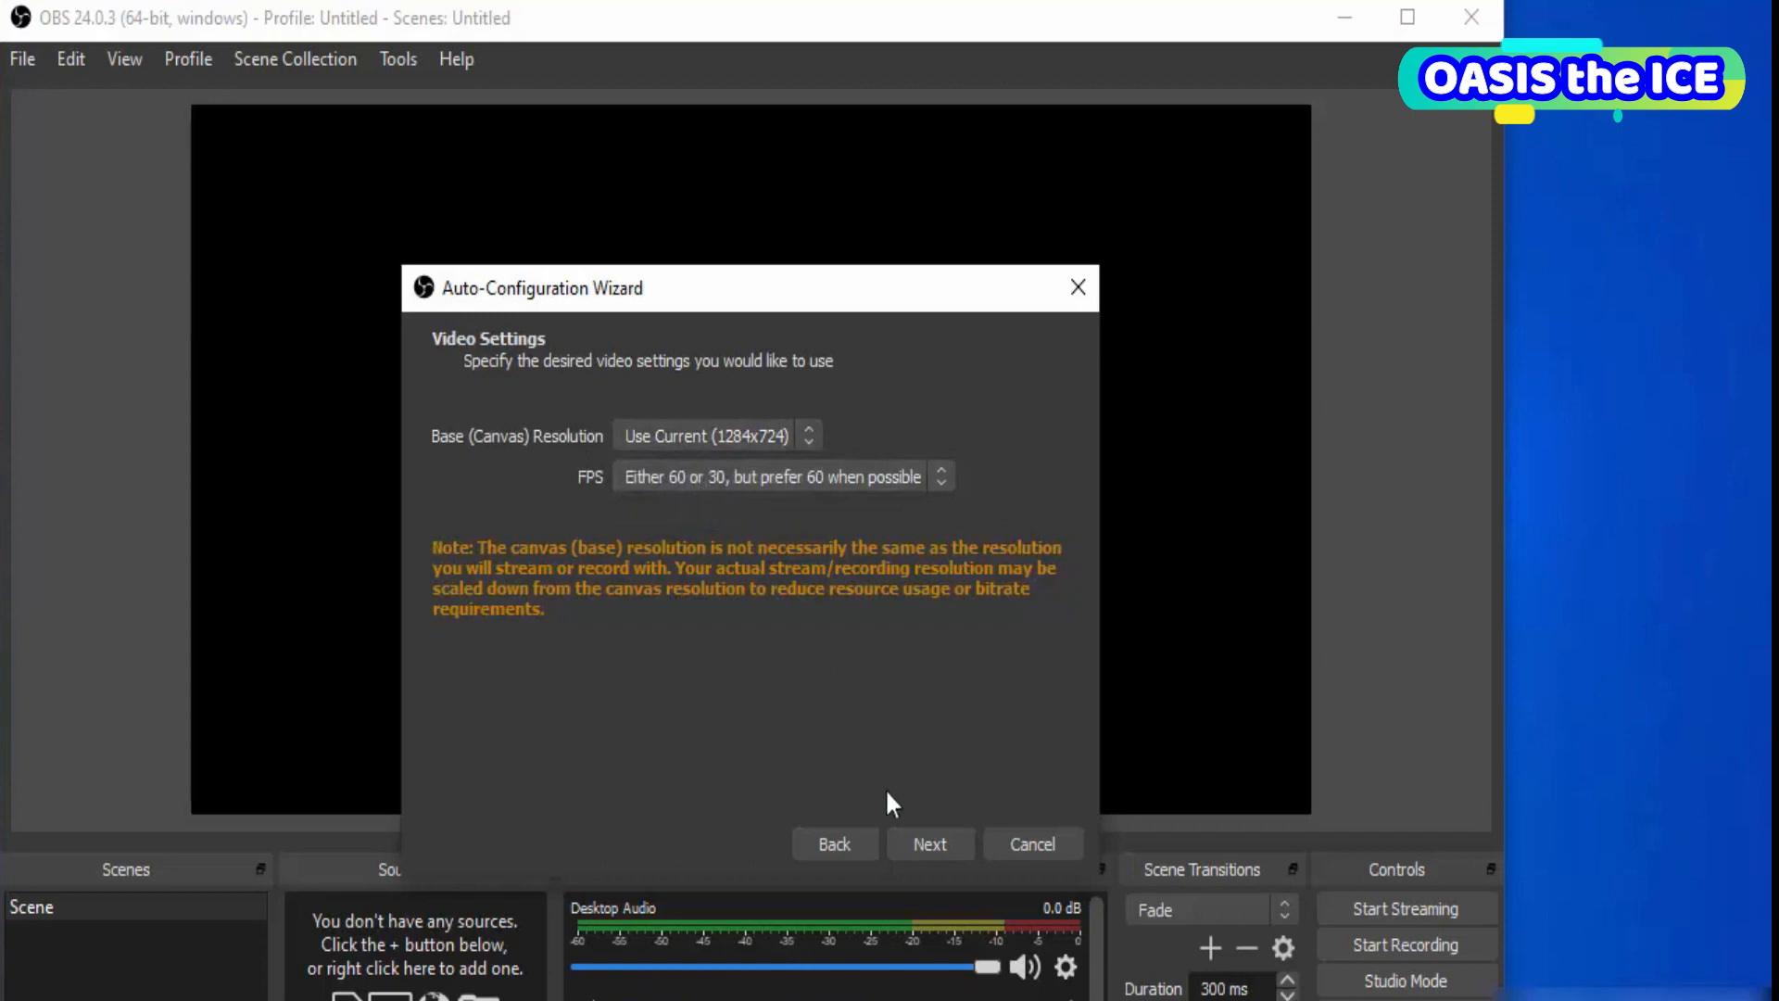
left_click(917, 841)
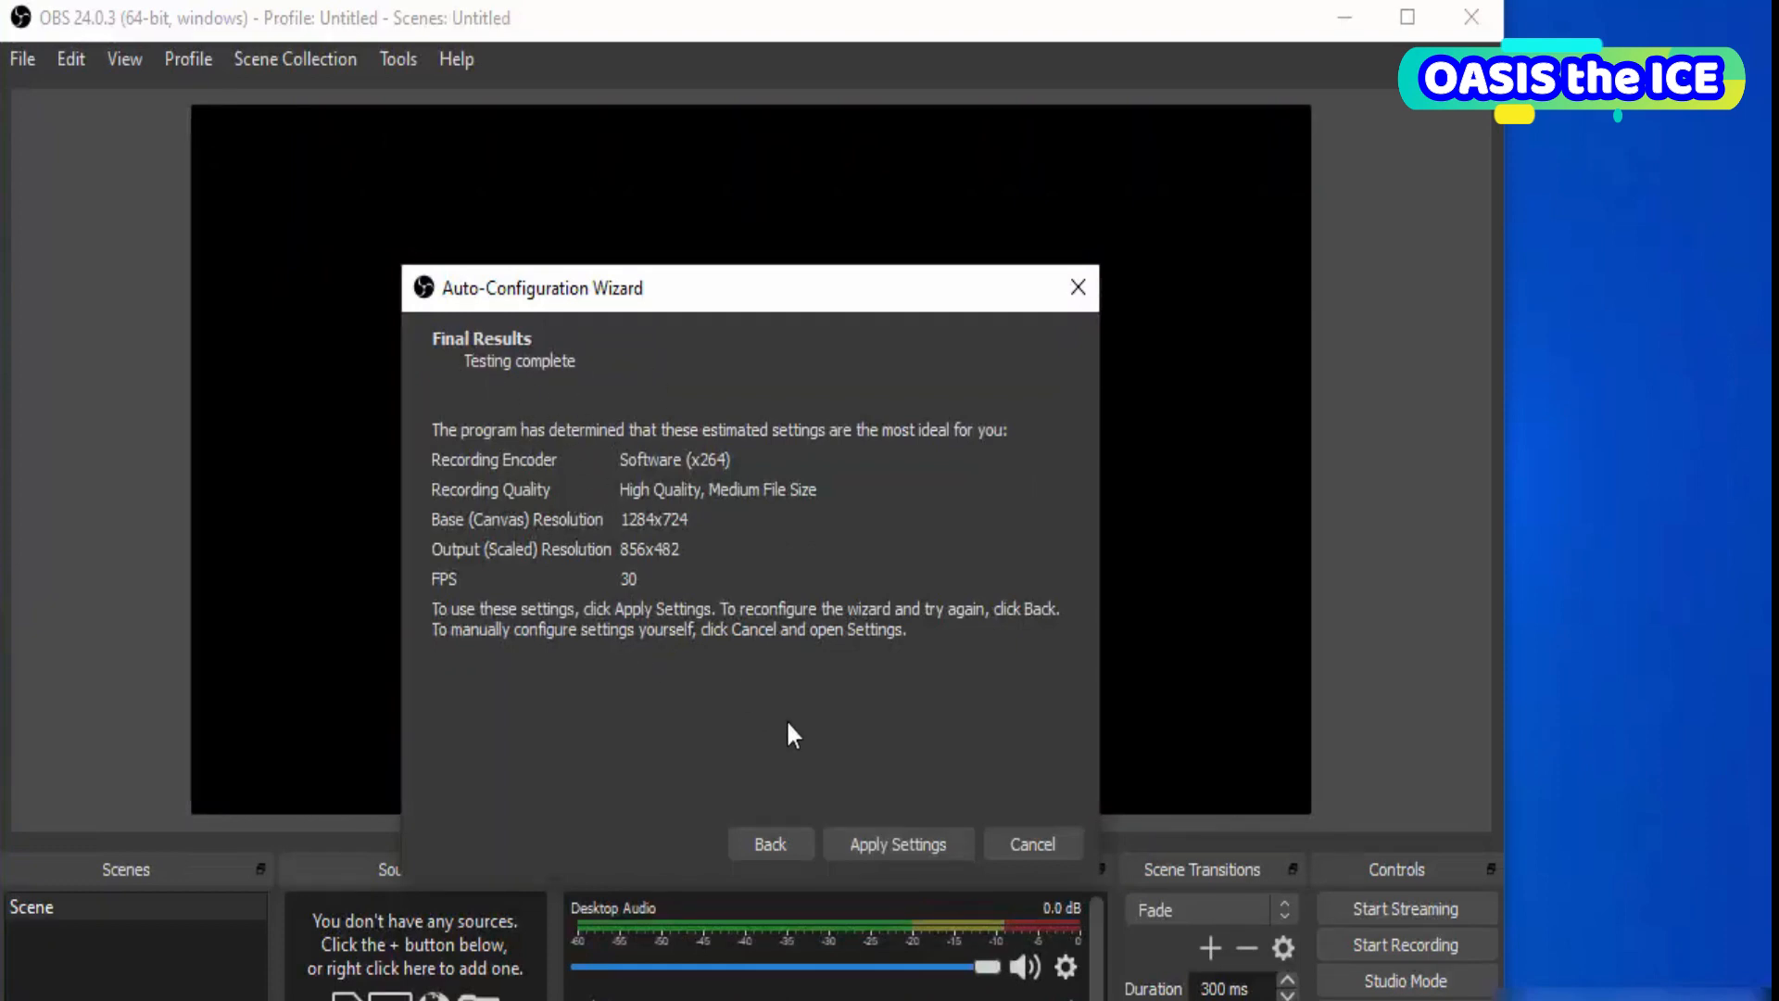
left_click(887, 846)
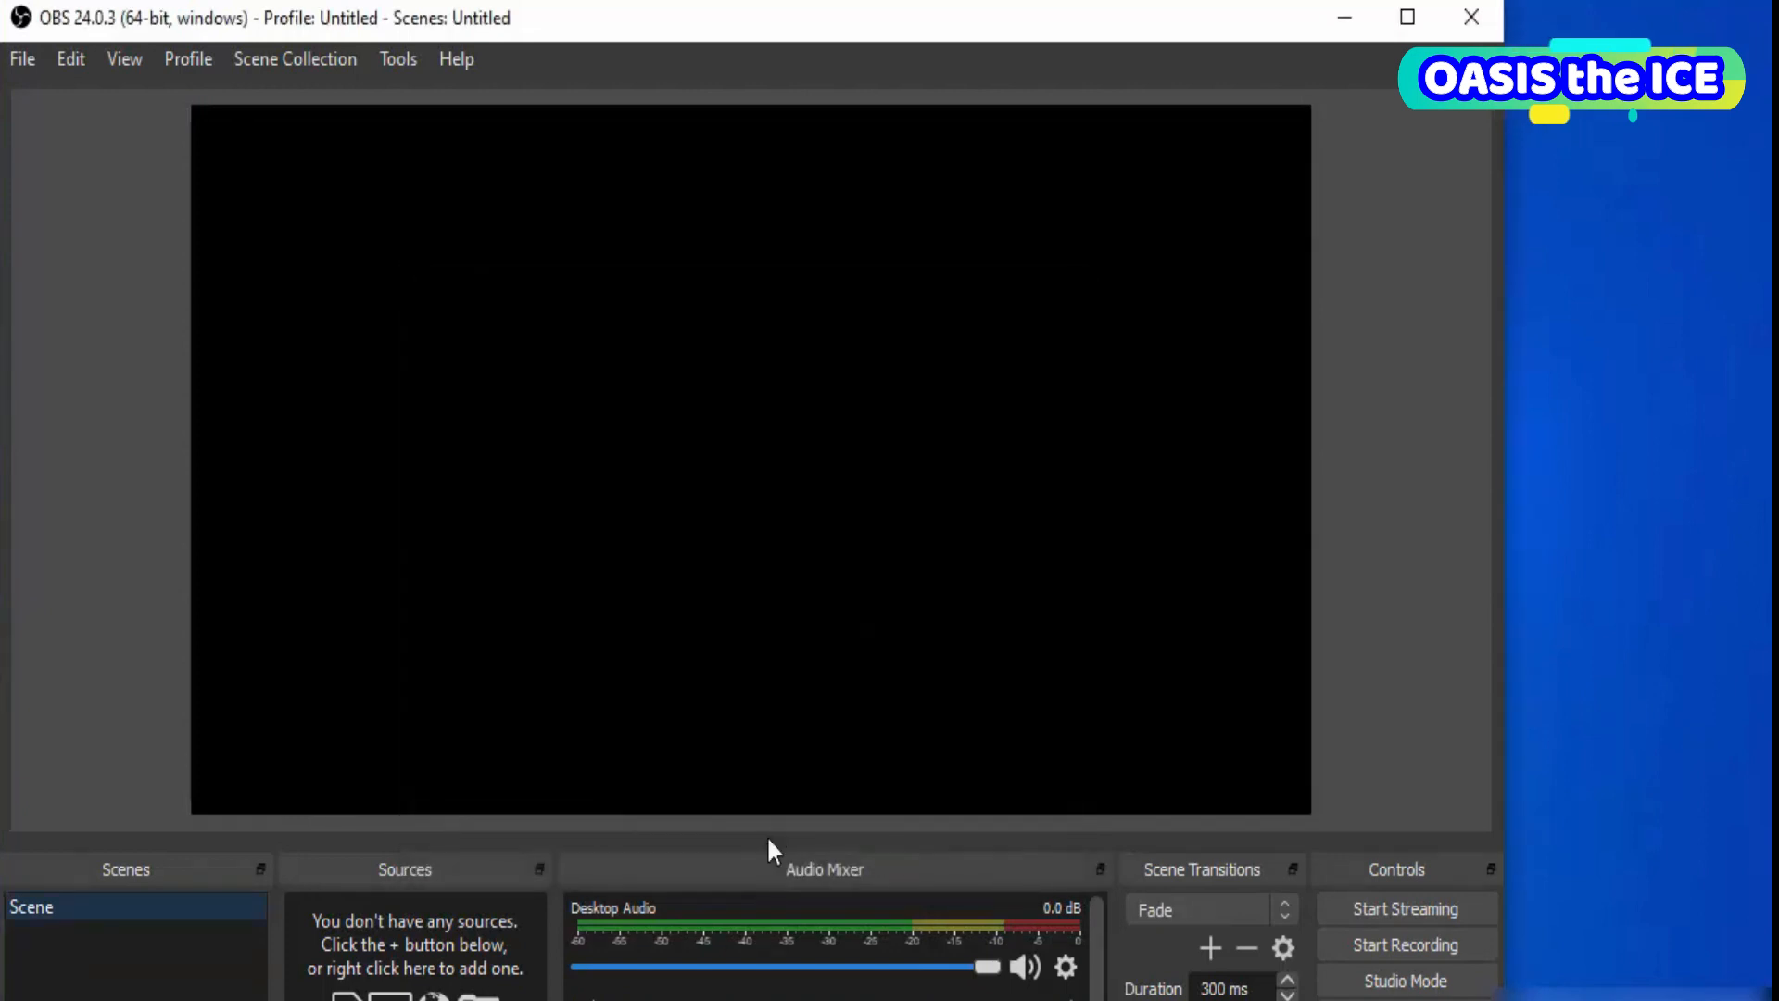
- Maximize the OBS window and add a new source named Display Capture that captures Display 1 with the cursor
left_click(1435, 17)
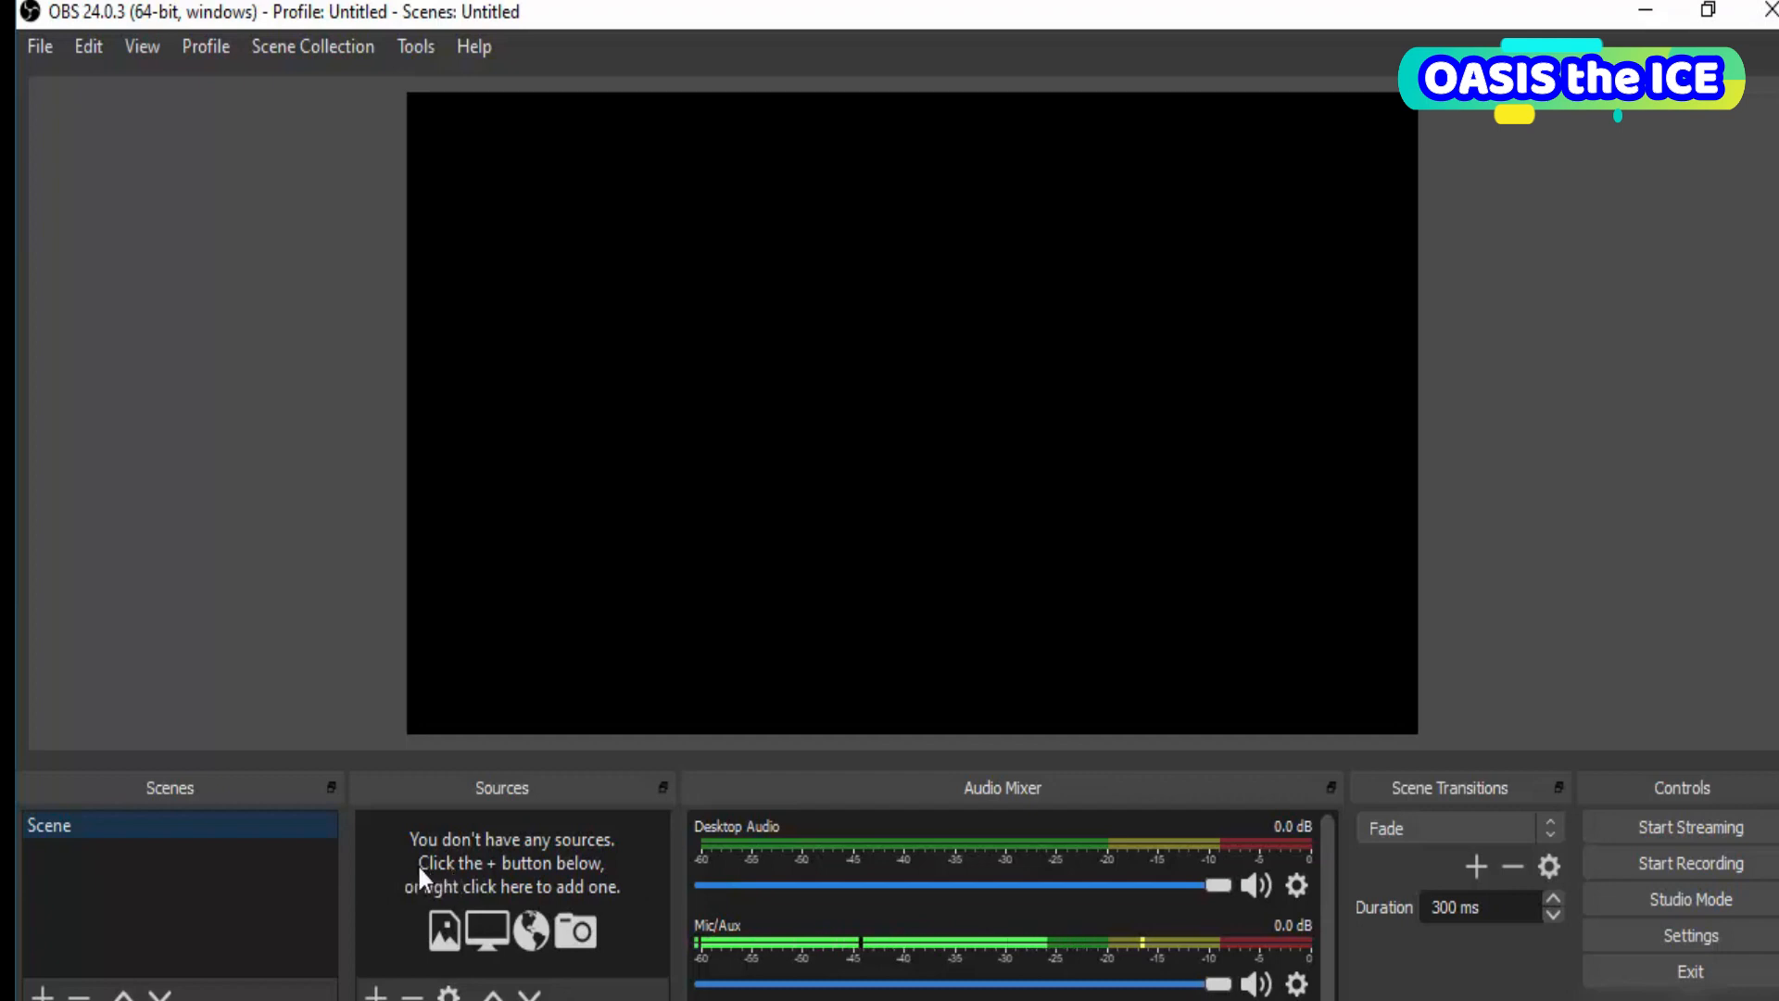
right_click(497, 839)
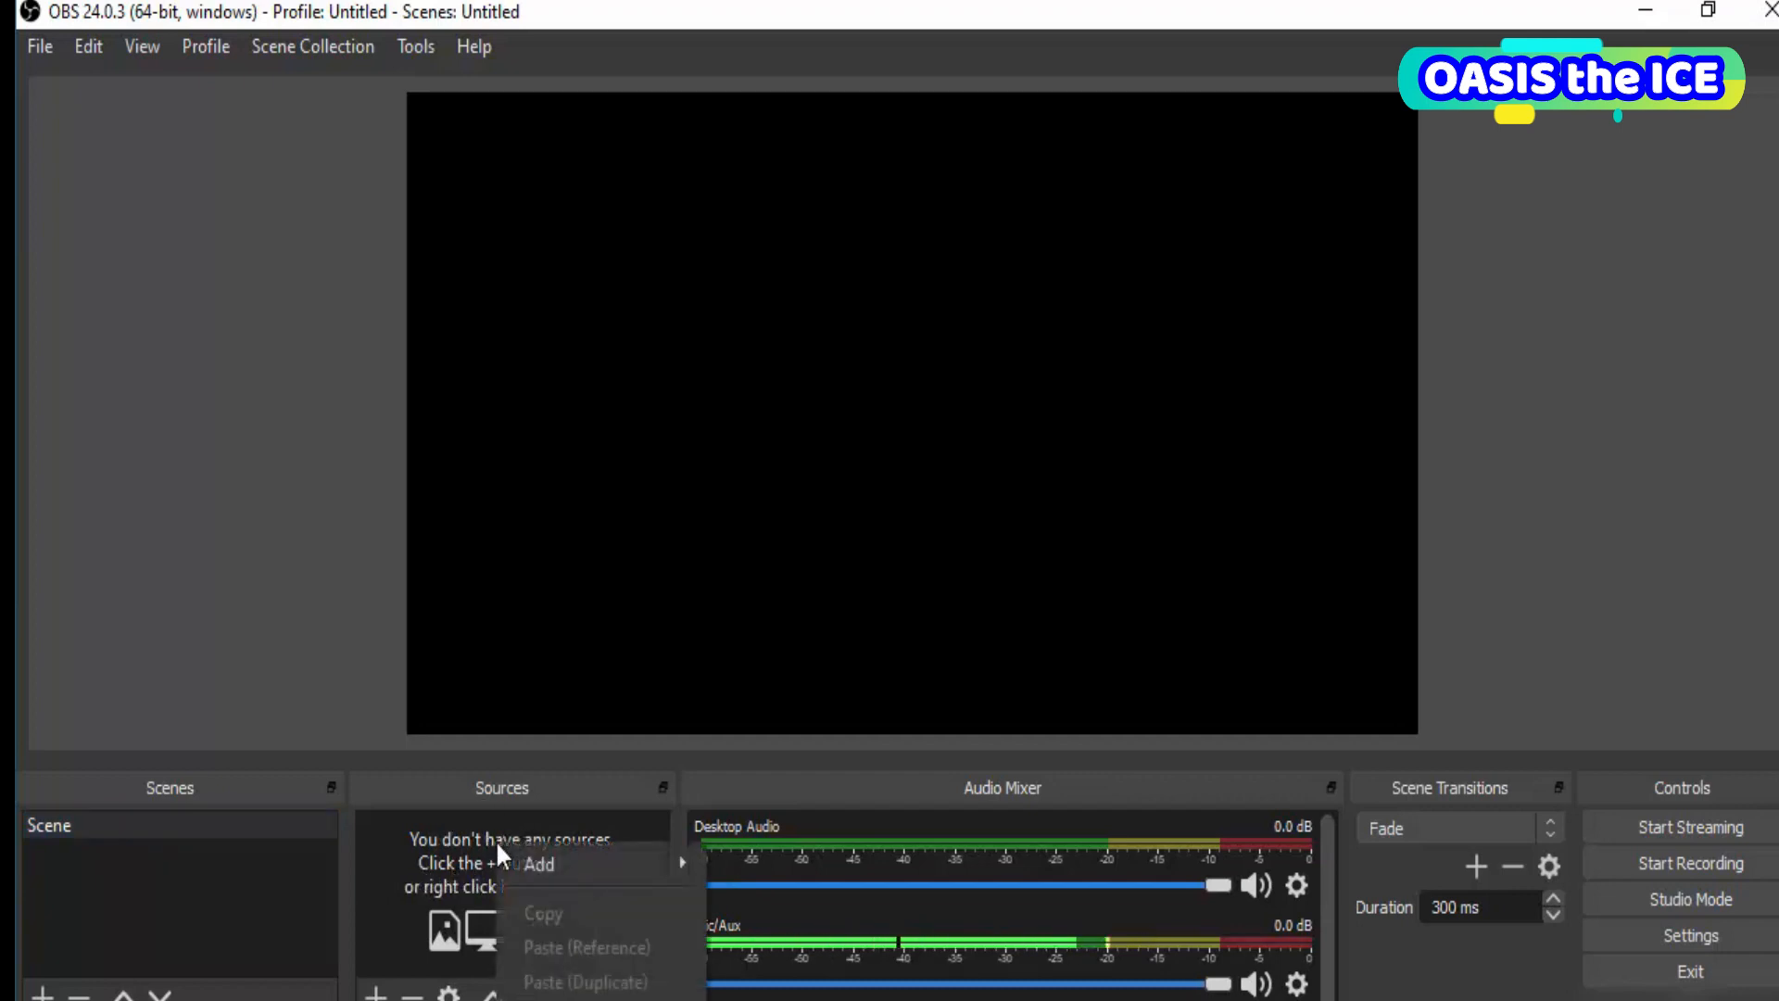
left_click(481, 842)
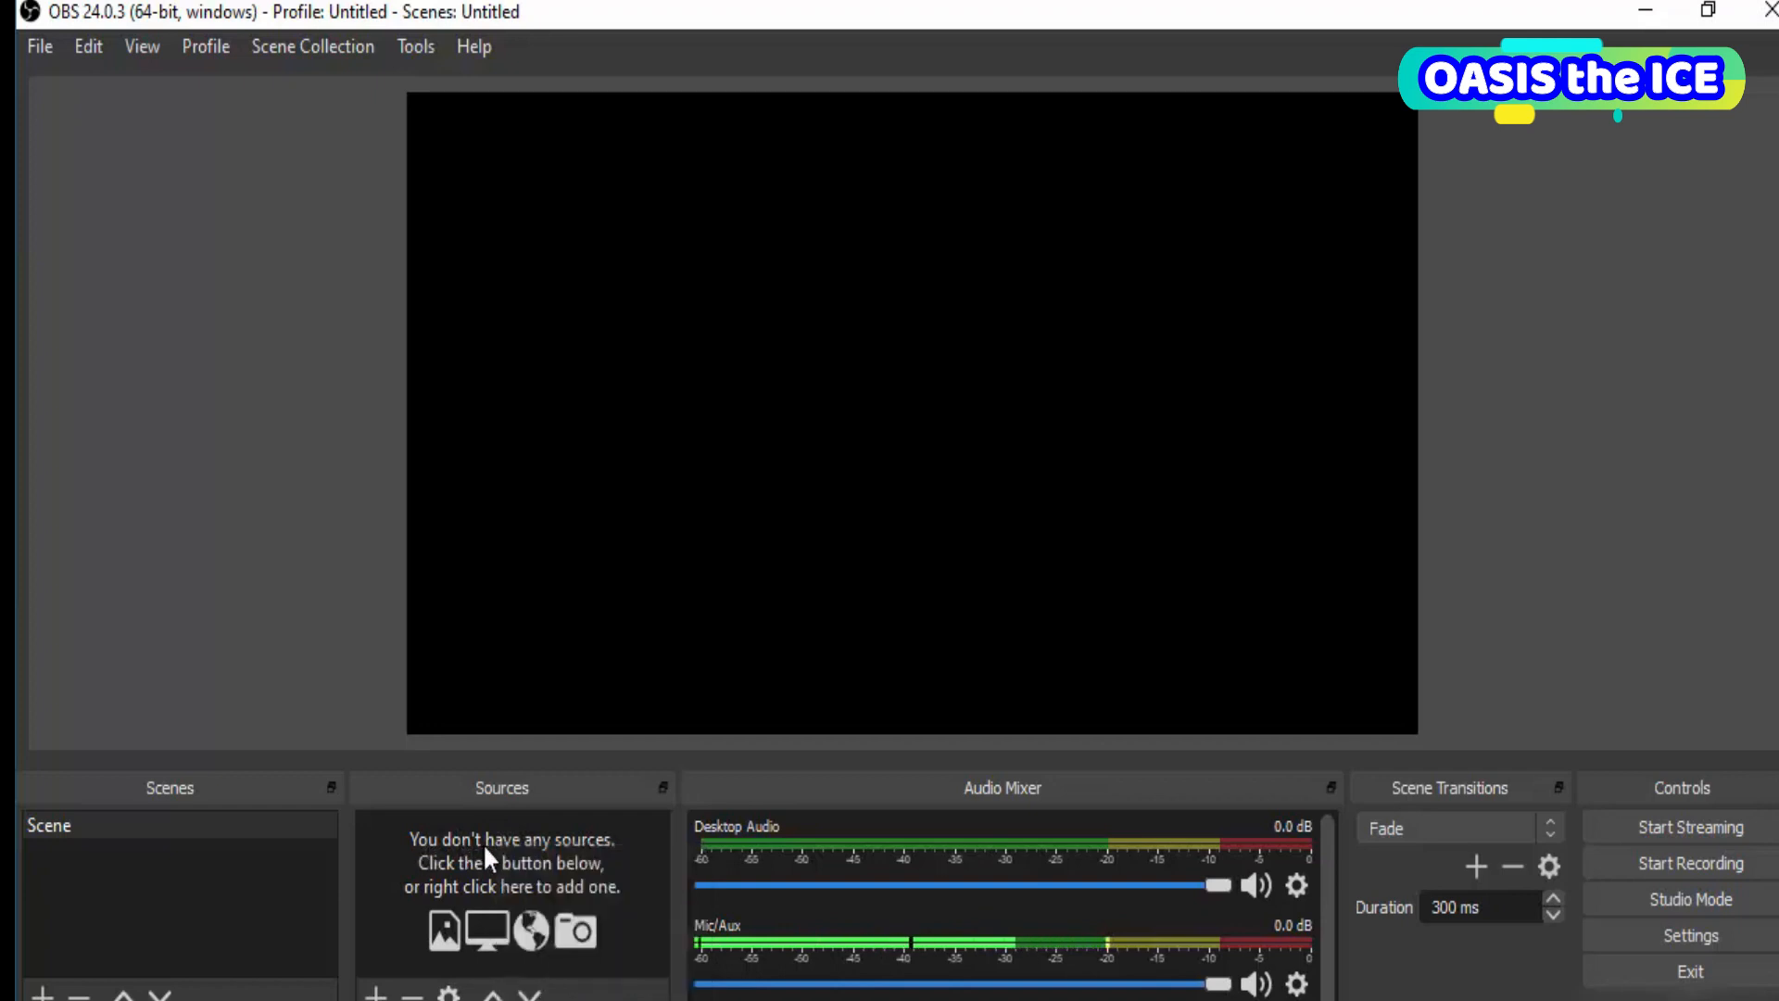
right_click(493, 841)
mouse_move(554, 862)
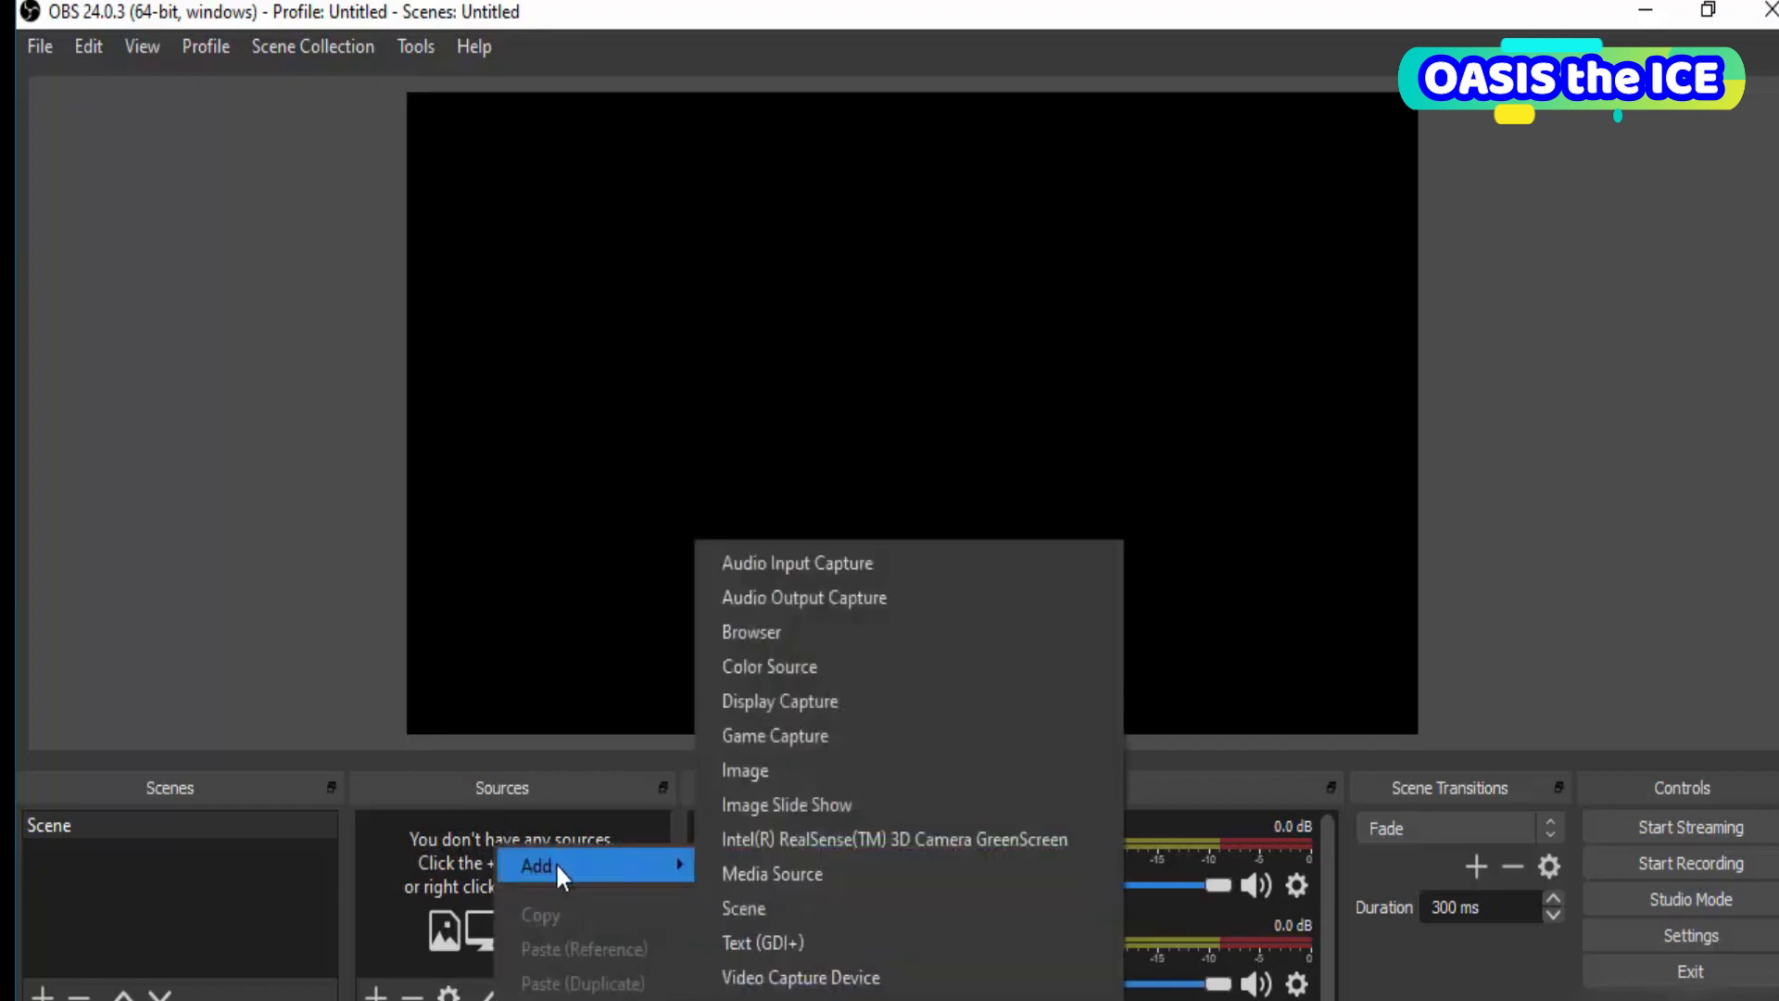
left_click(825, 703)
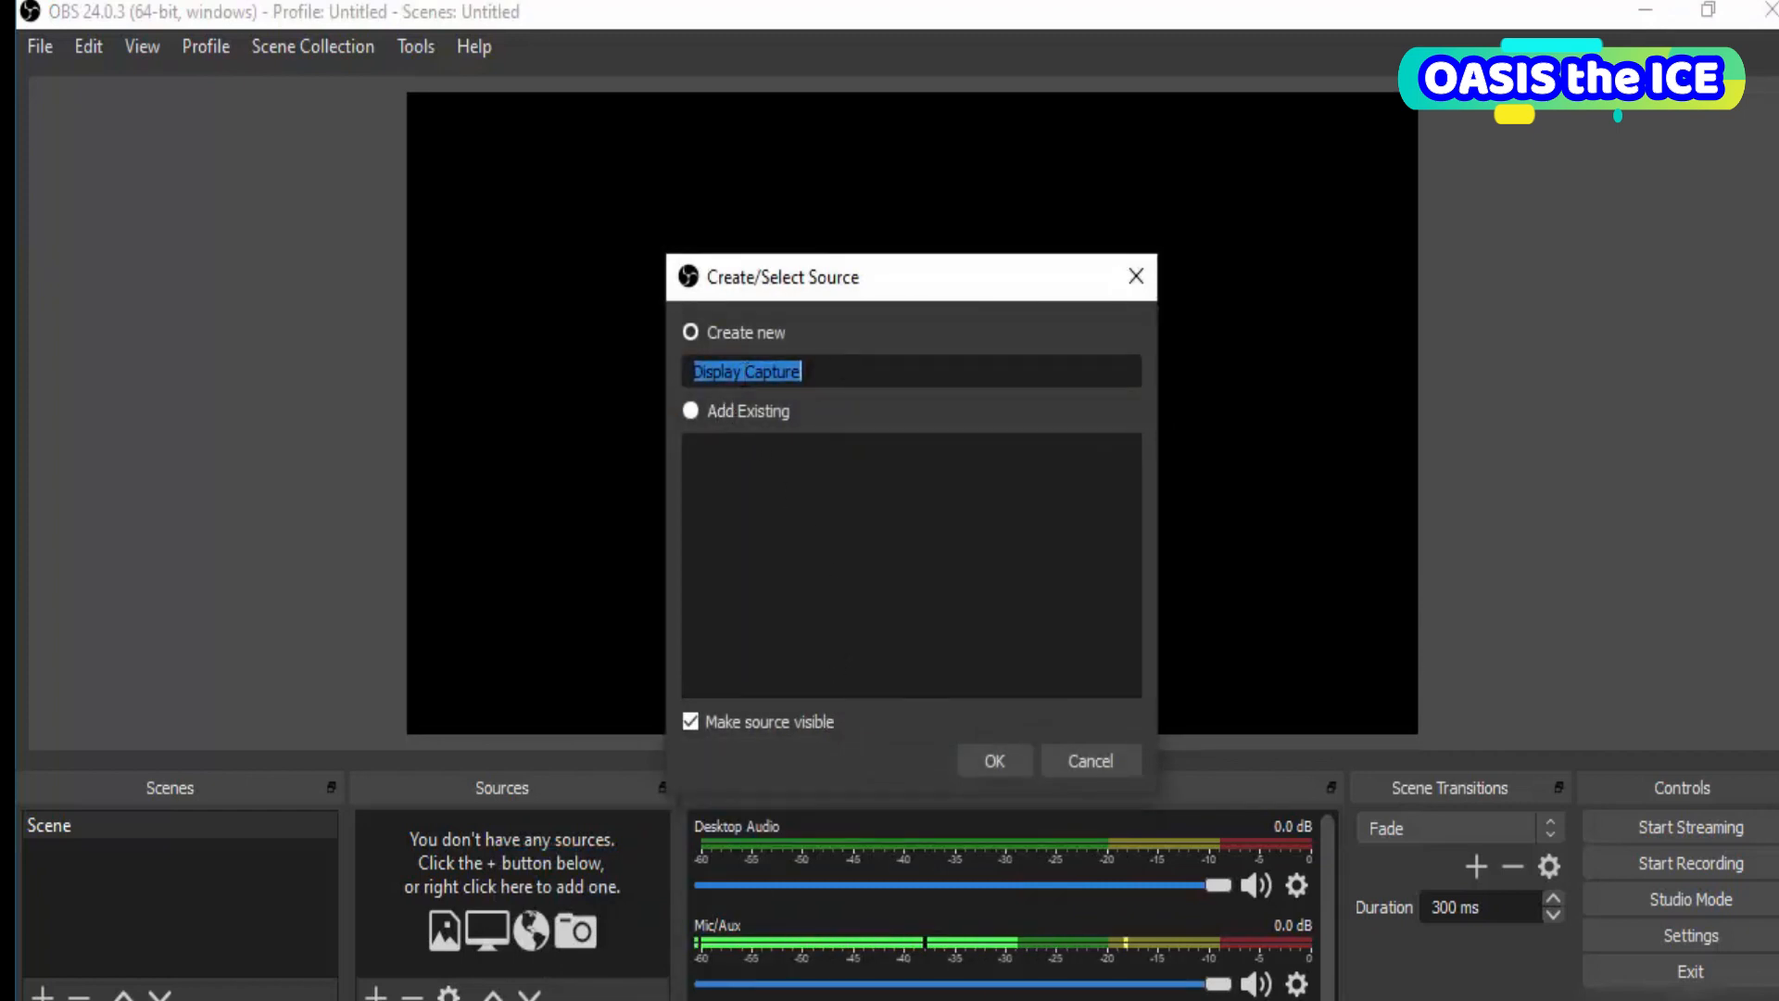
left_click(827, 371)
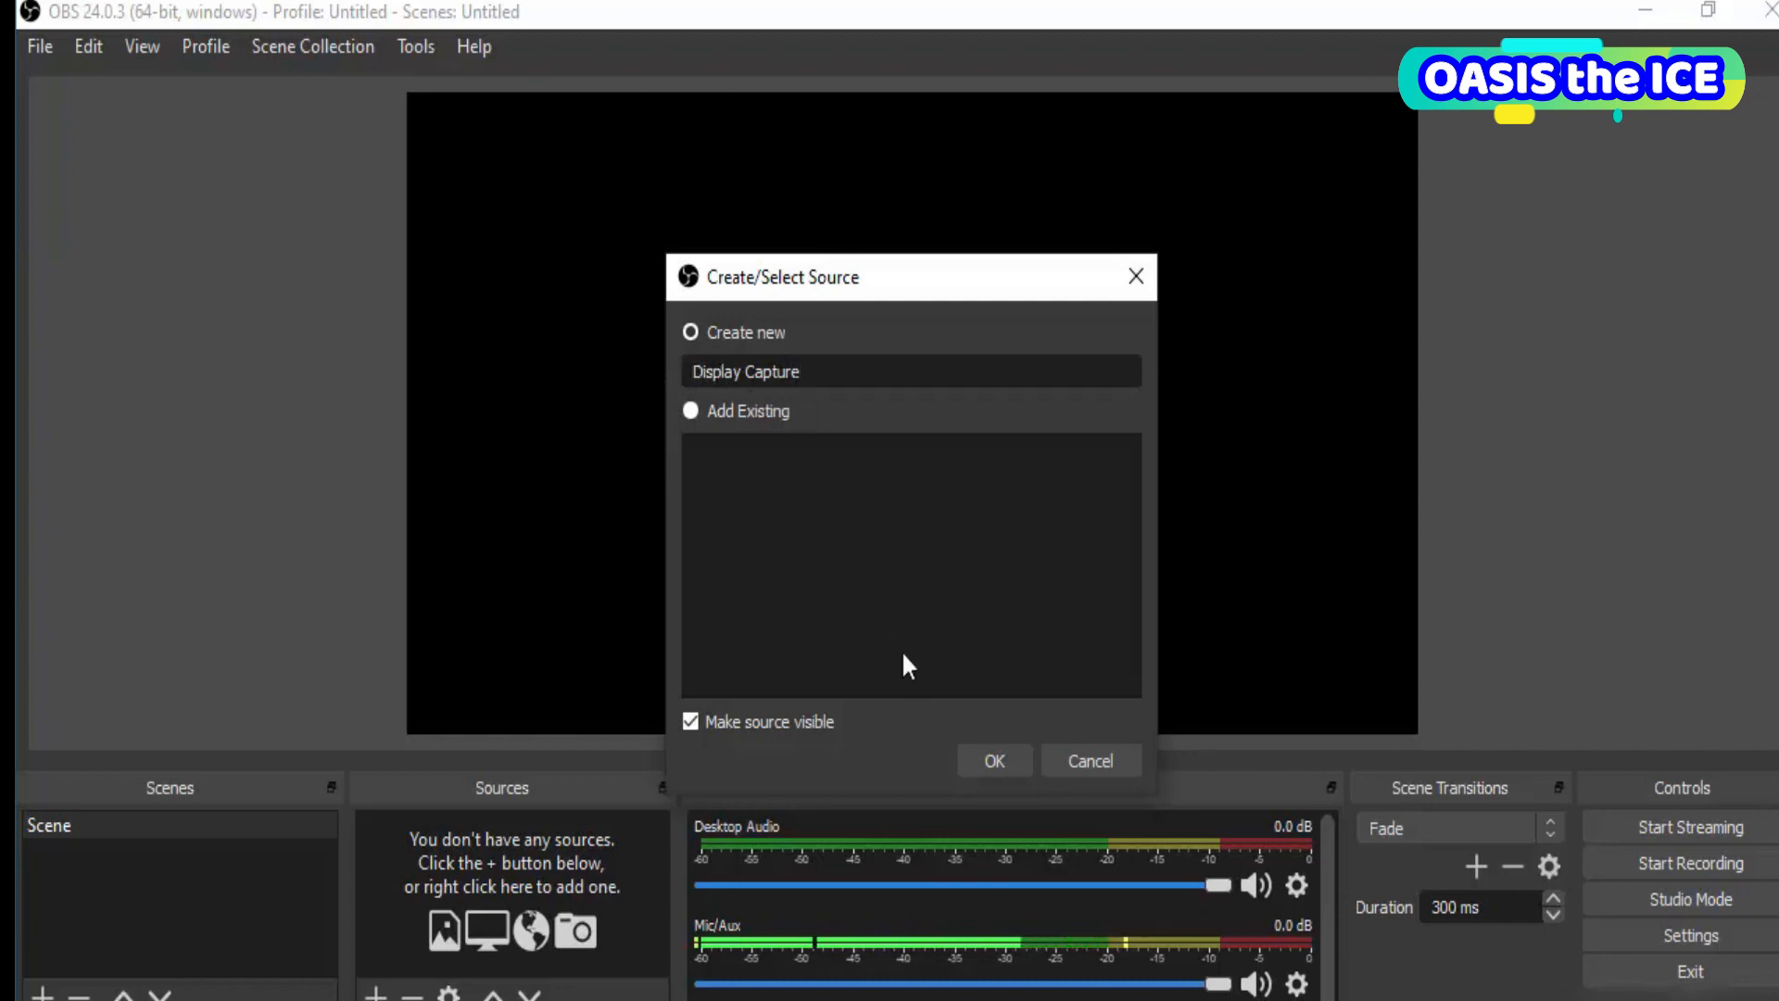
left_click(993, 758)
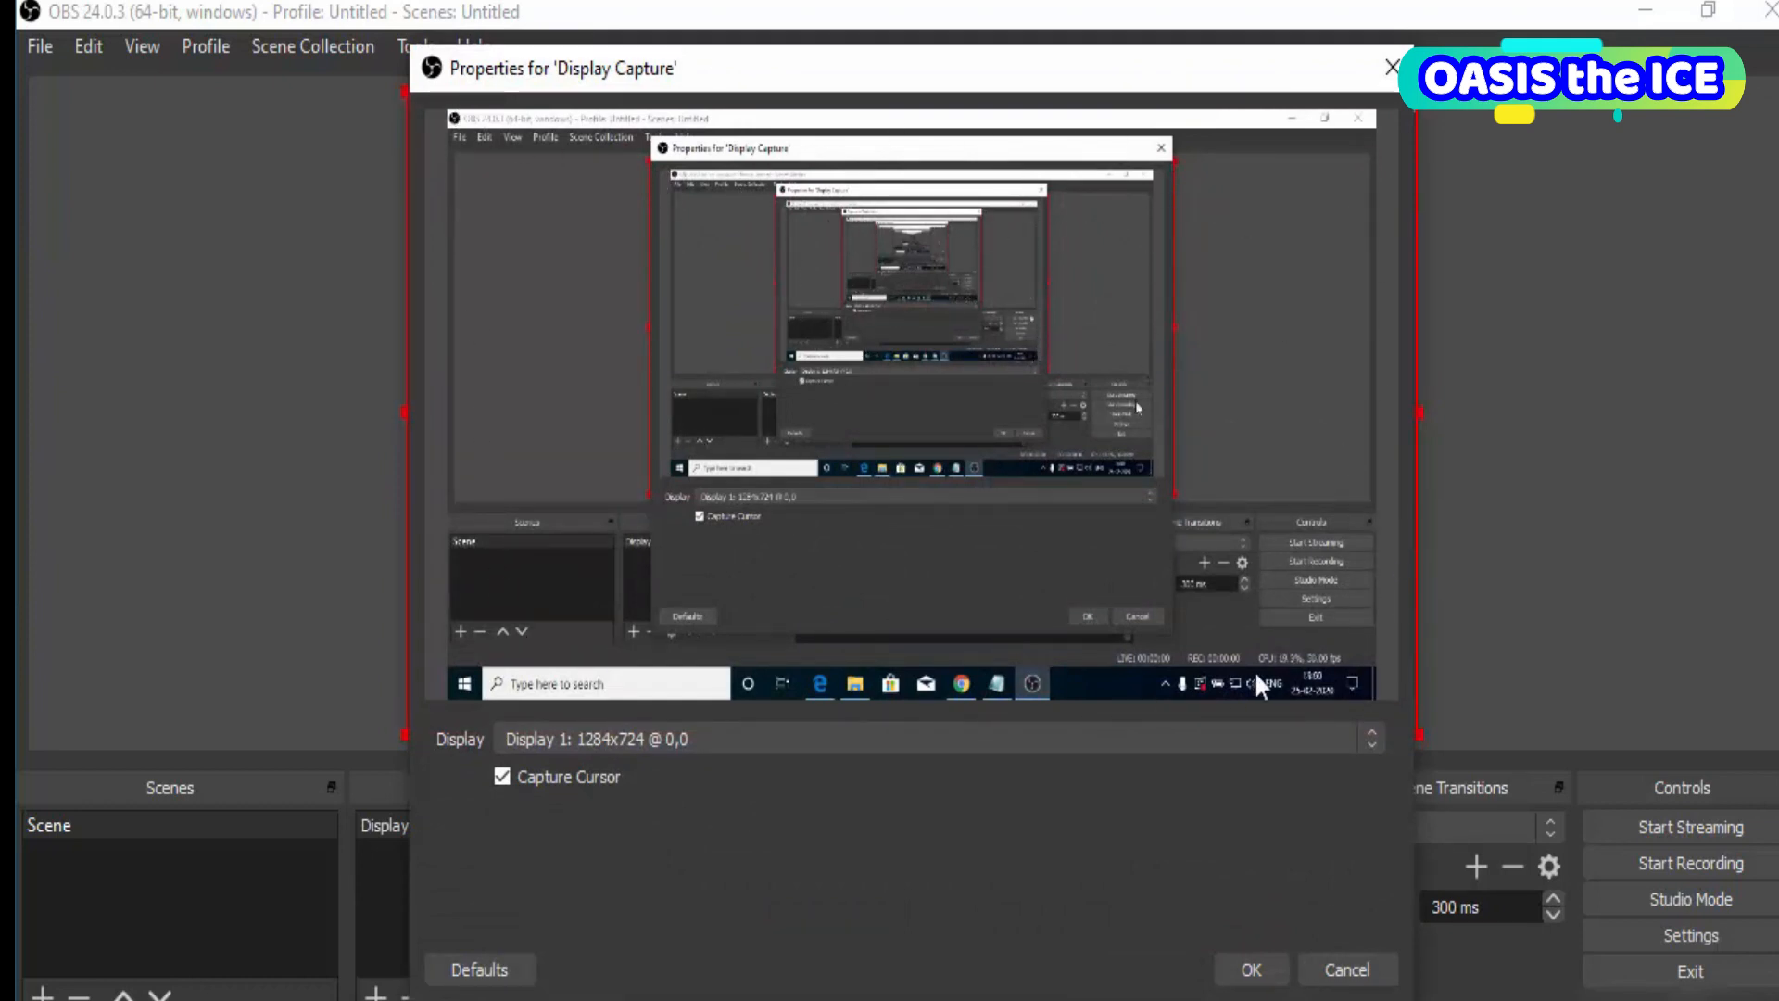
left_click(603, 747)
left_click(593, 763)
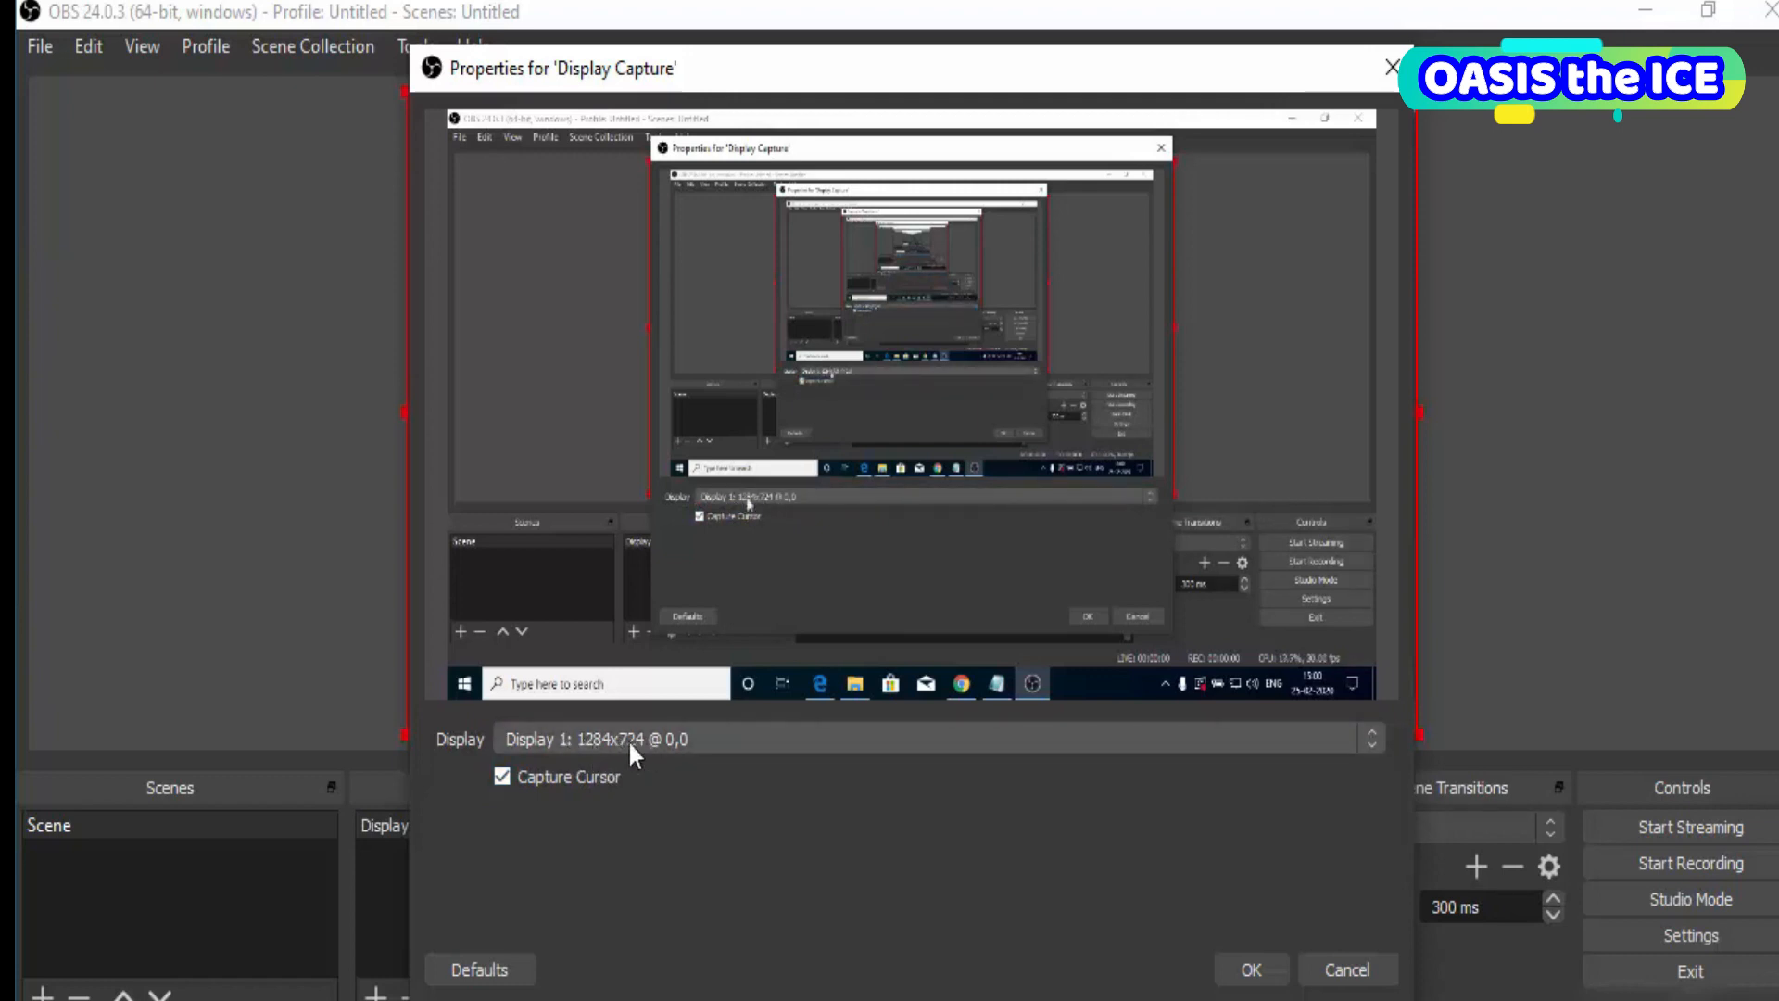
left_click(1248, 973)
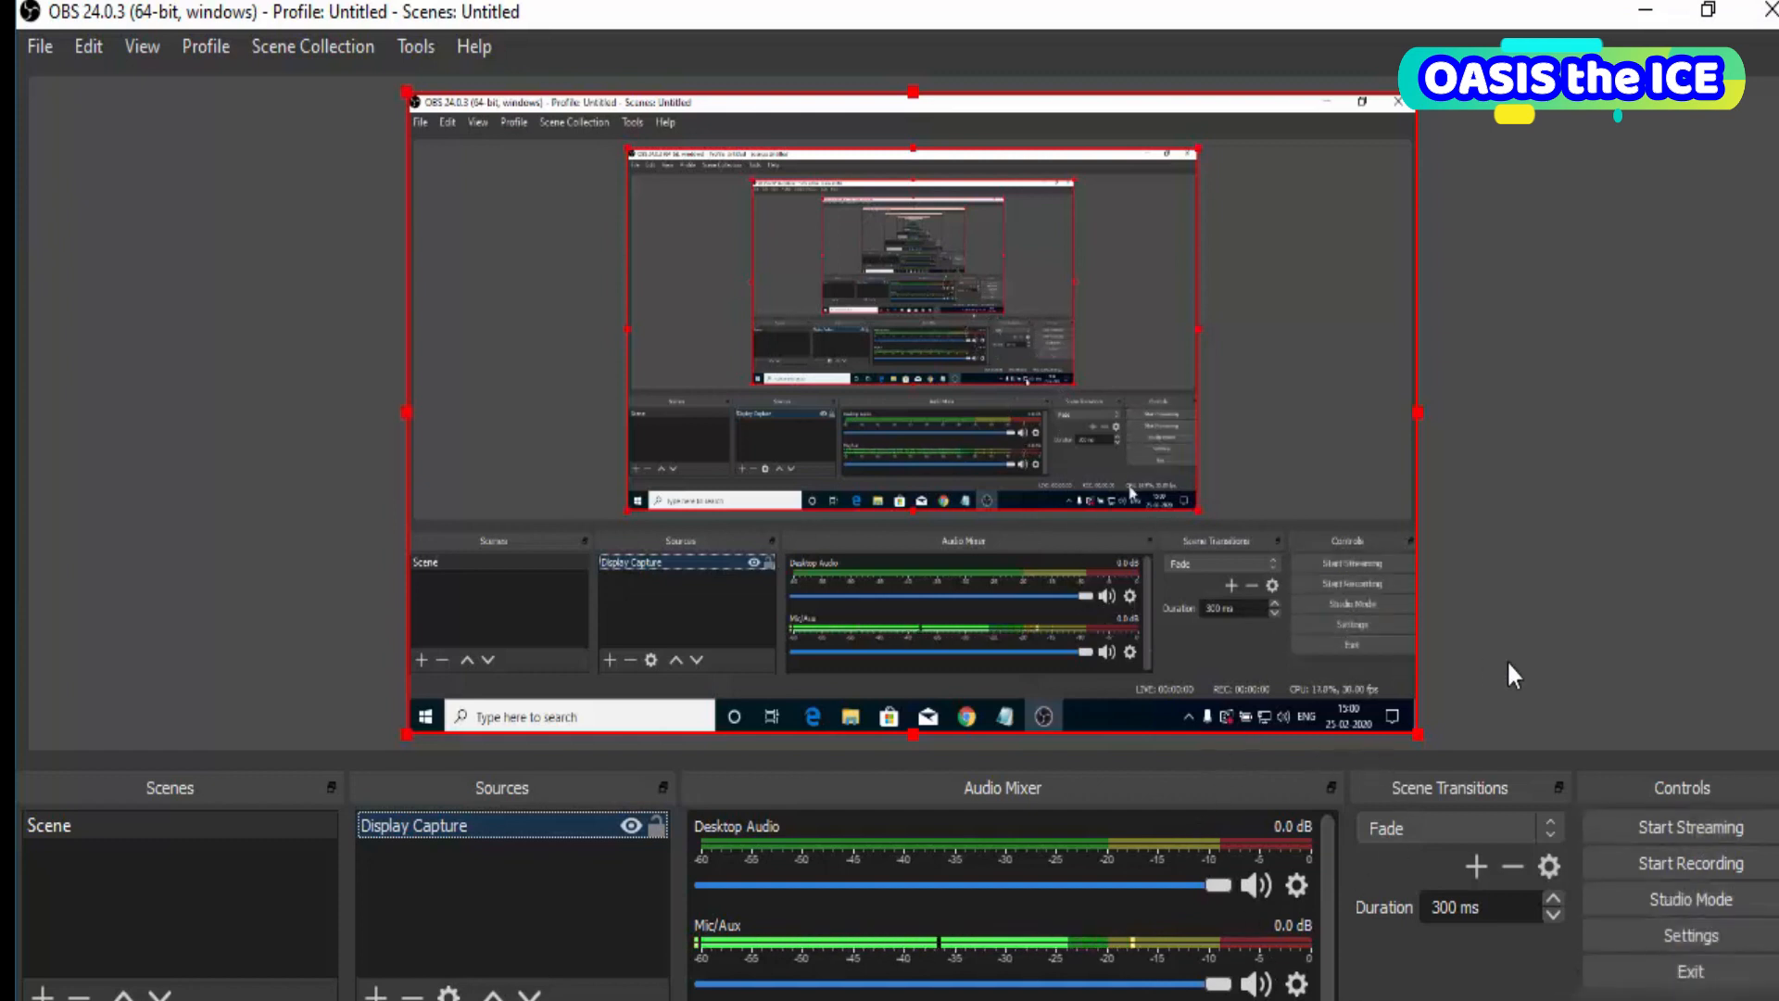
- Set the output mode to Advanced in the OBS output settings
left_click(1620, 934)
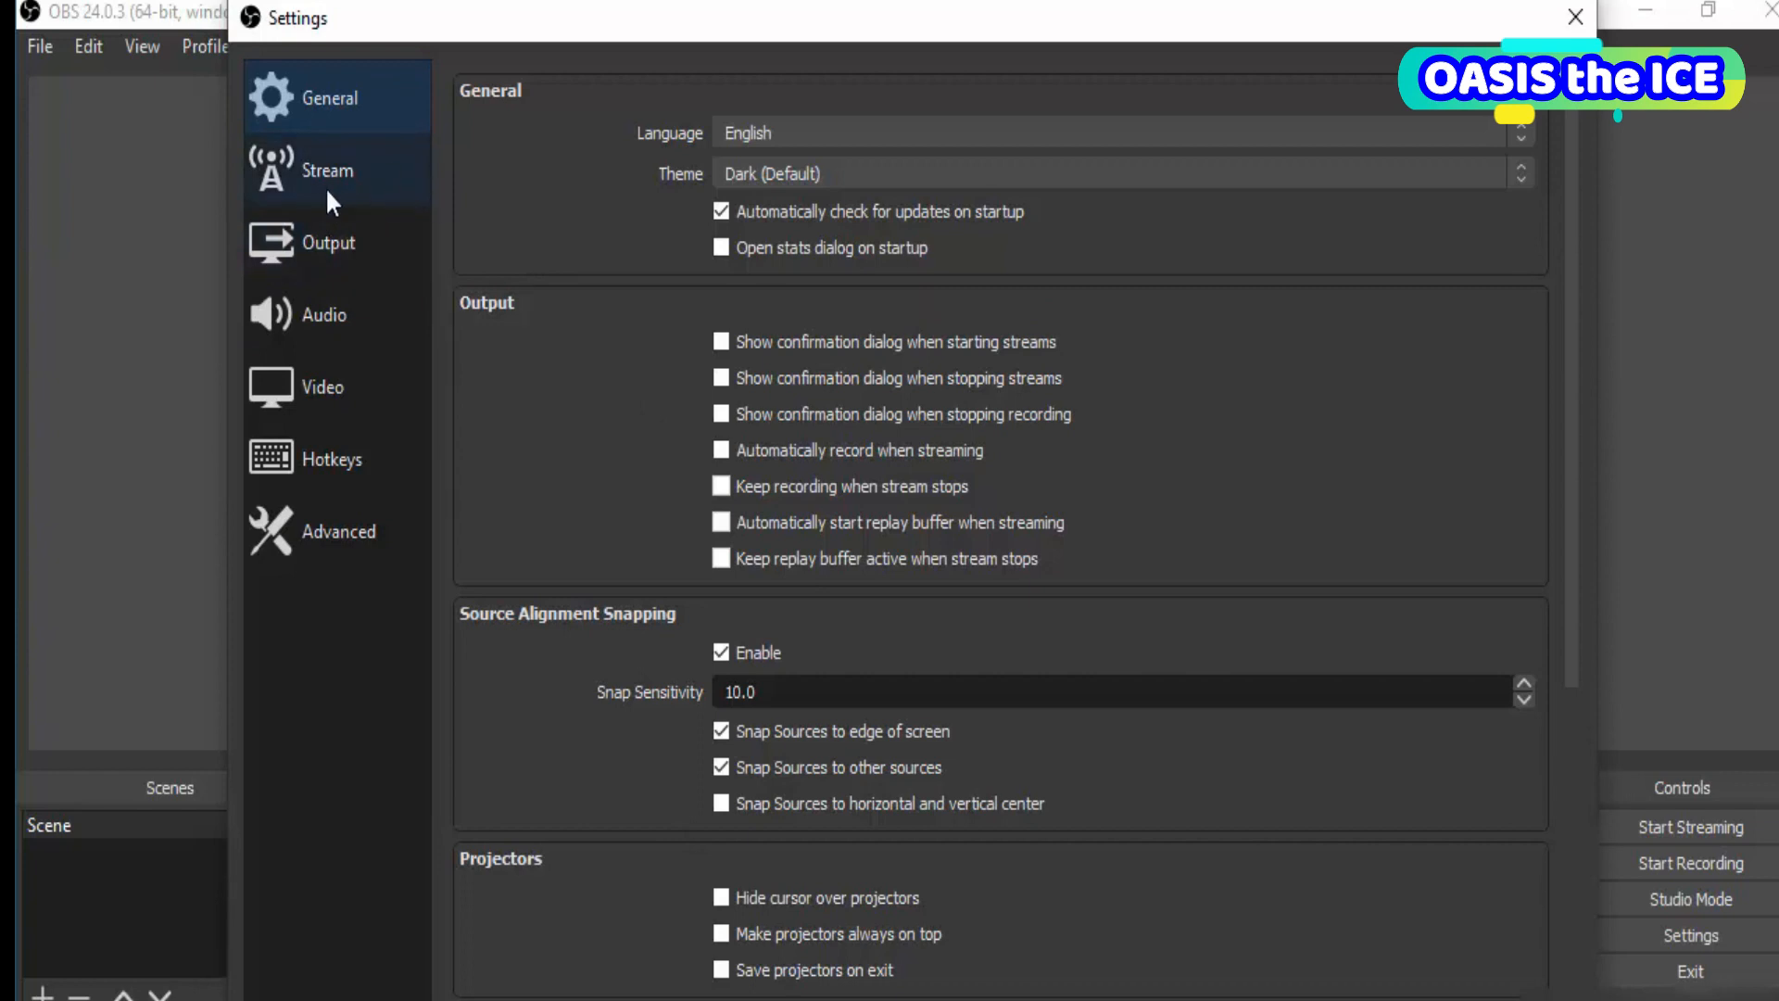
left_click(321, 249)
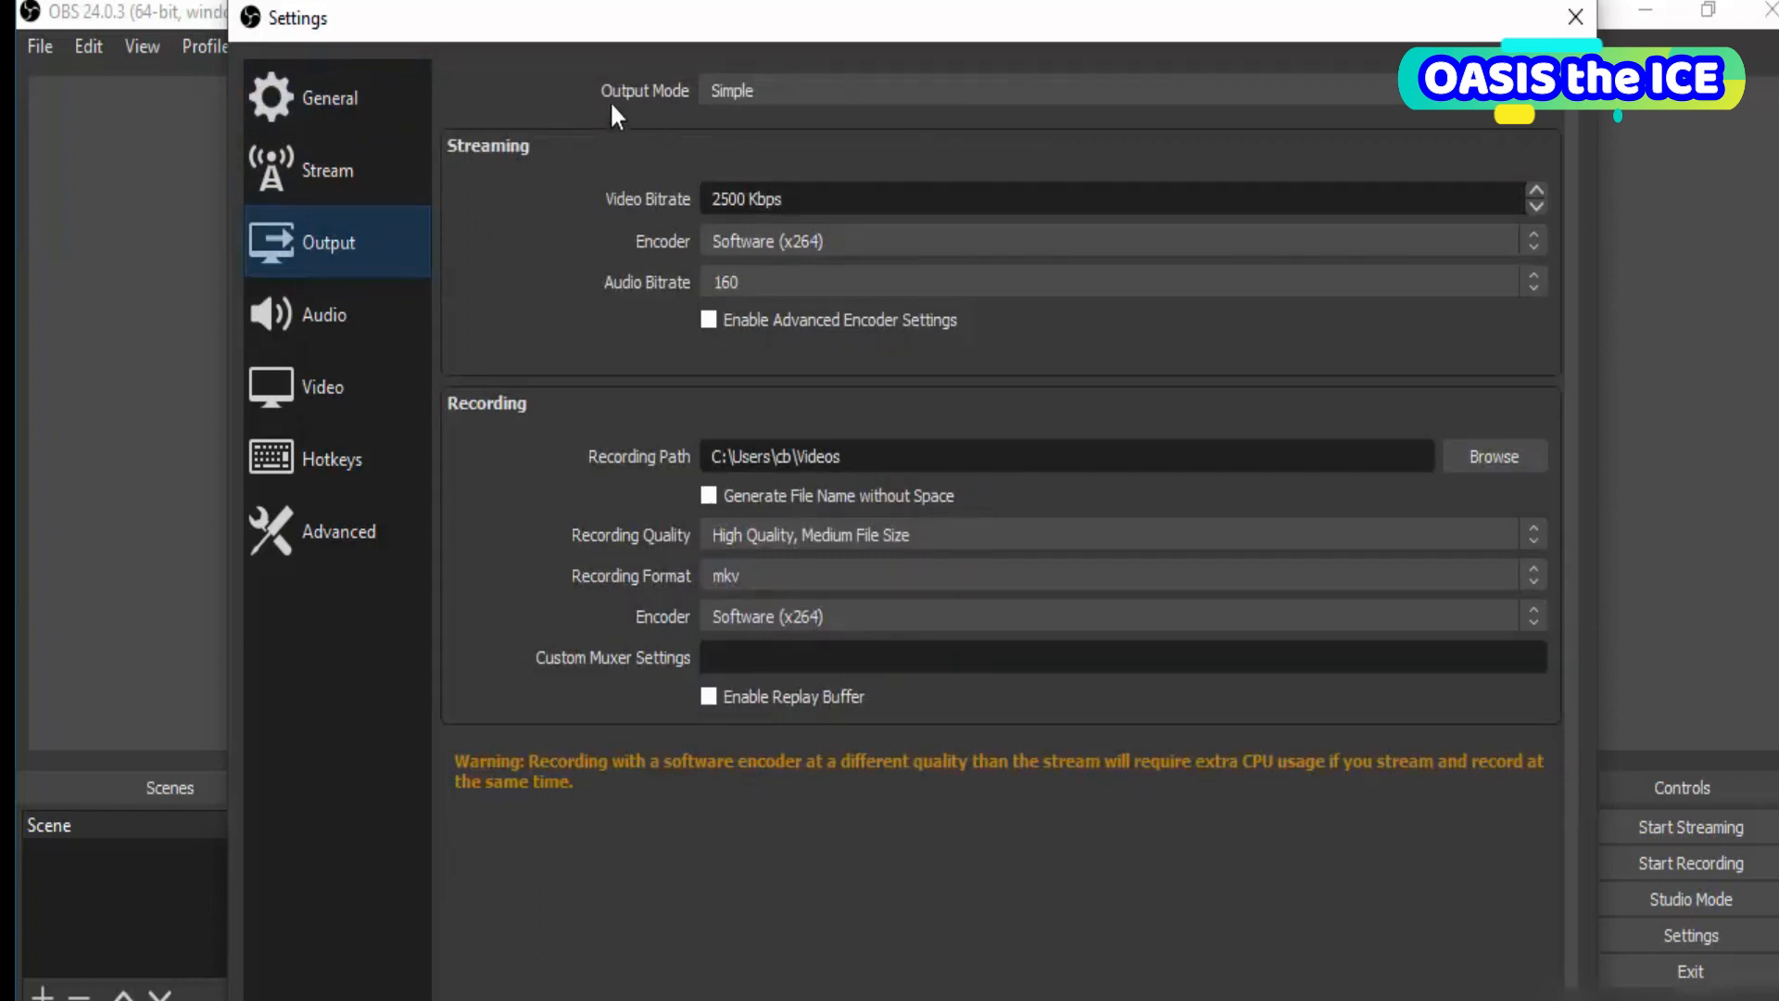
left_click(791, 91)
left_click(773, 135)
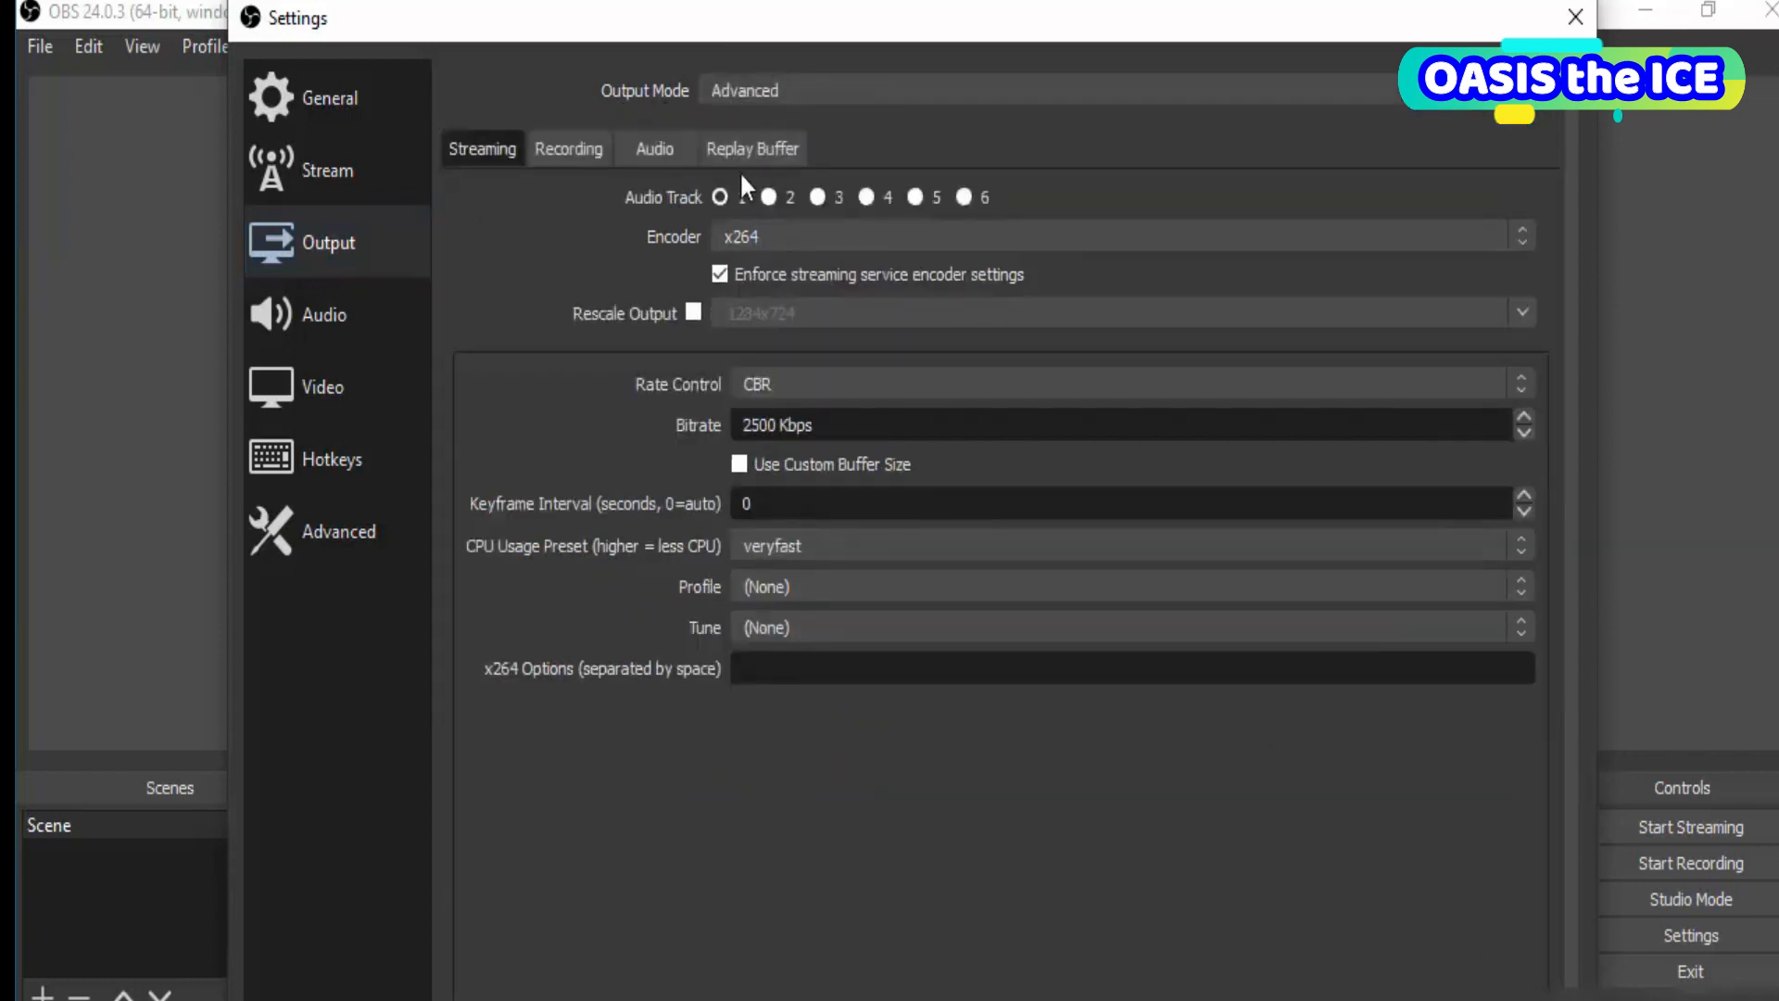
- Choose the Standard type for recording output and look at the folder selection for the recording path
left_click(569, 169)
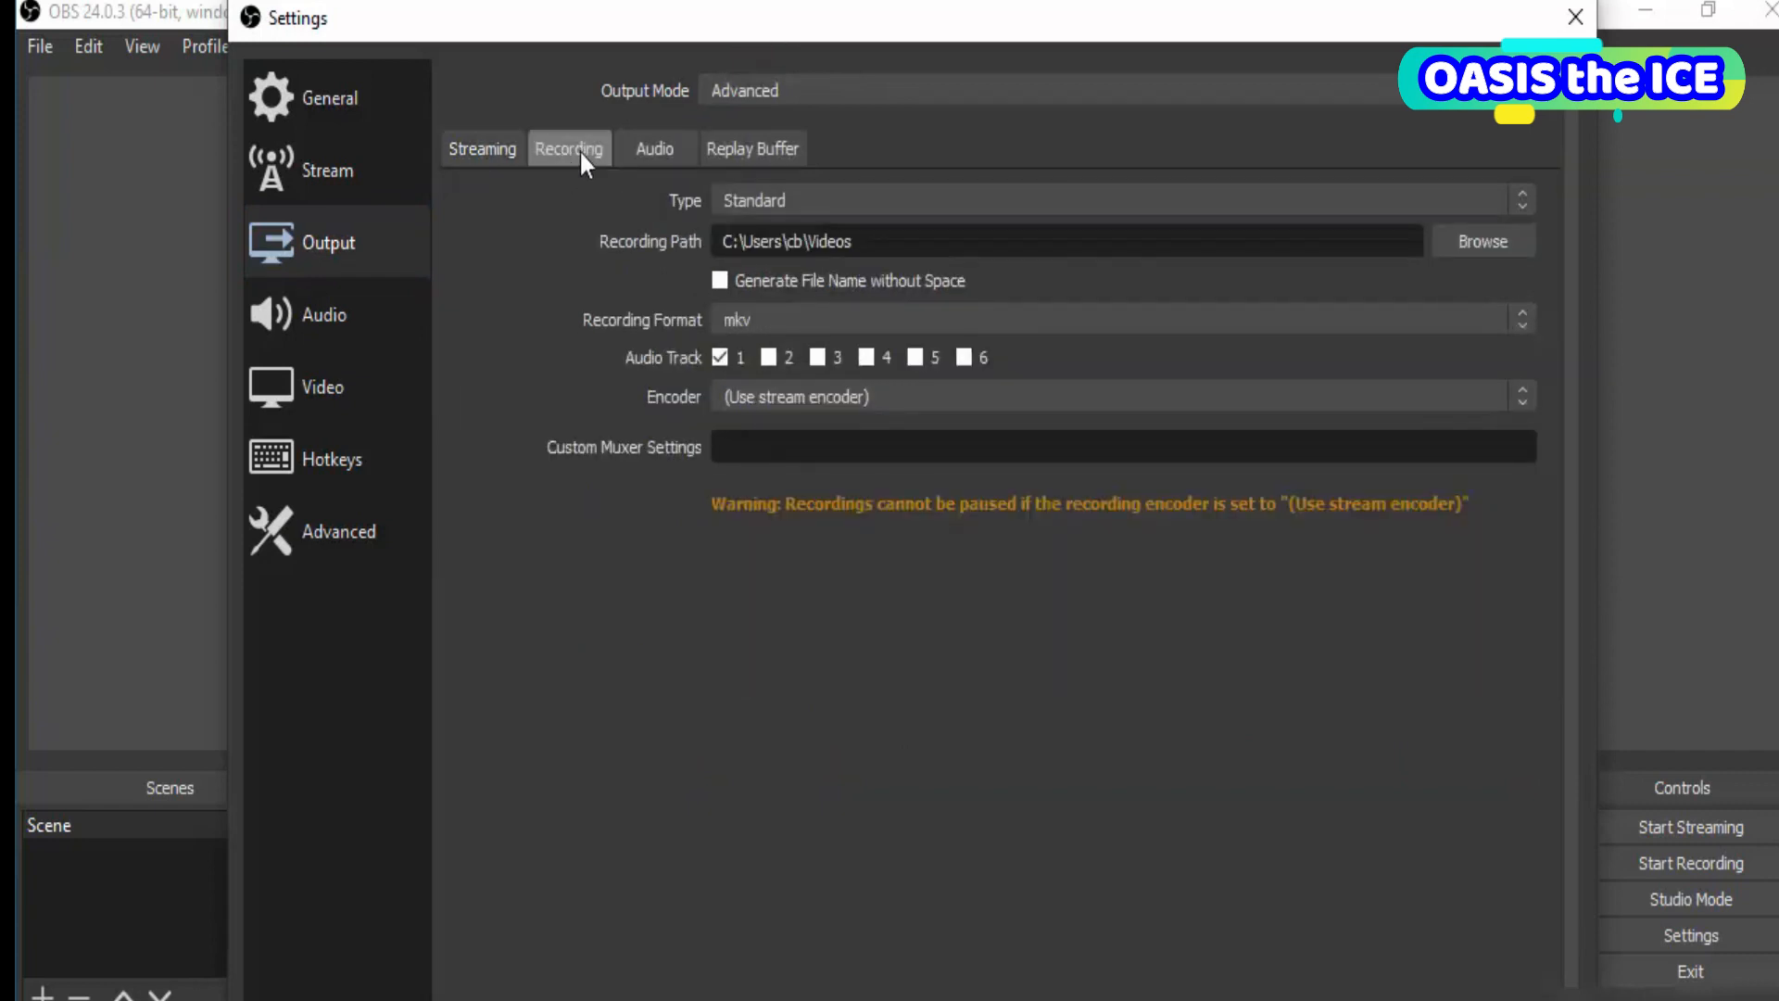
left_click(802, 199)
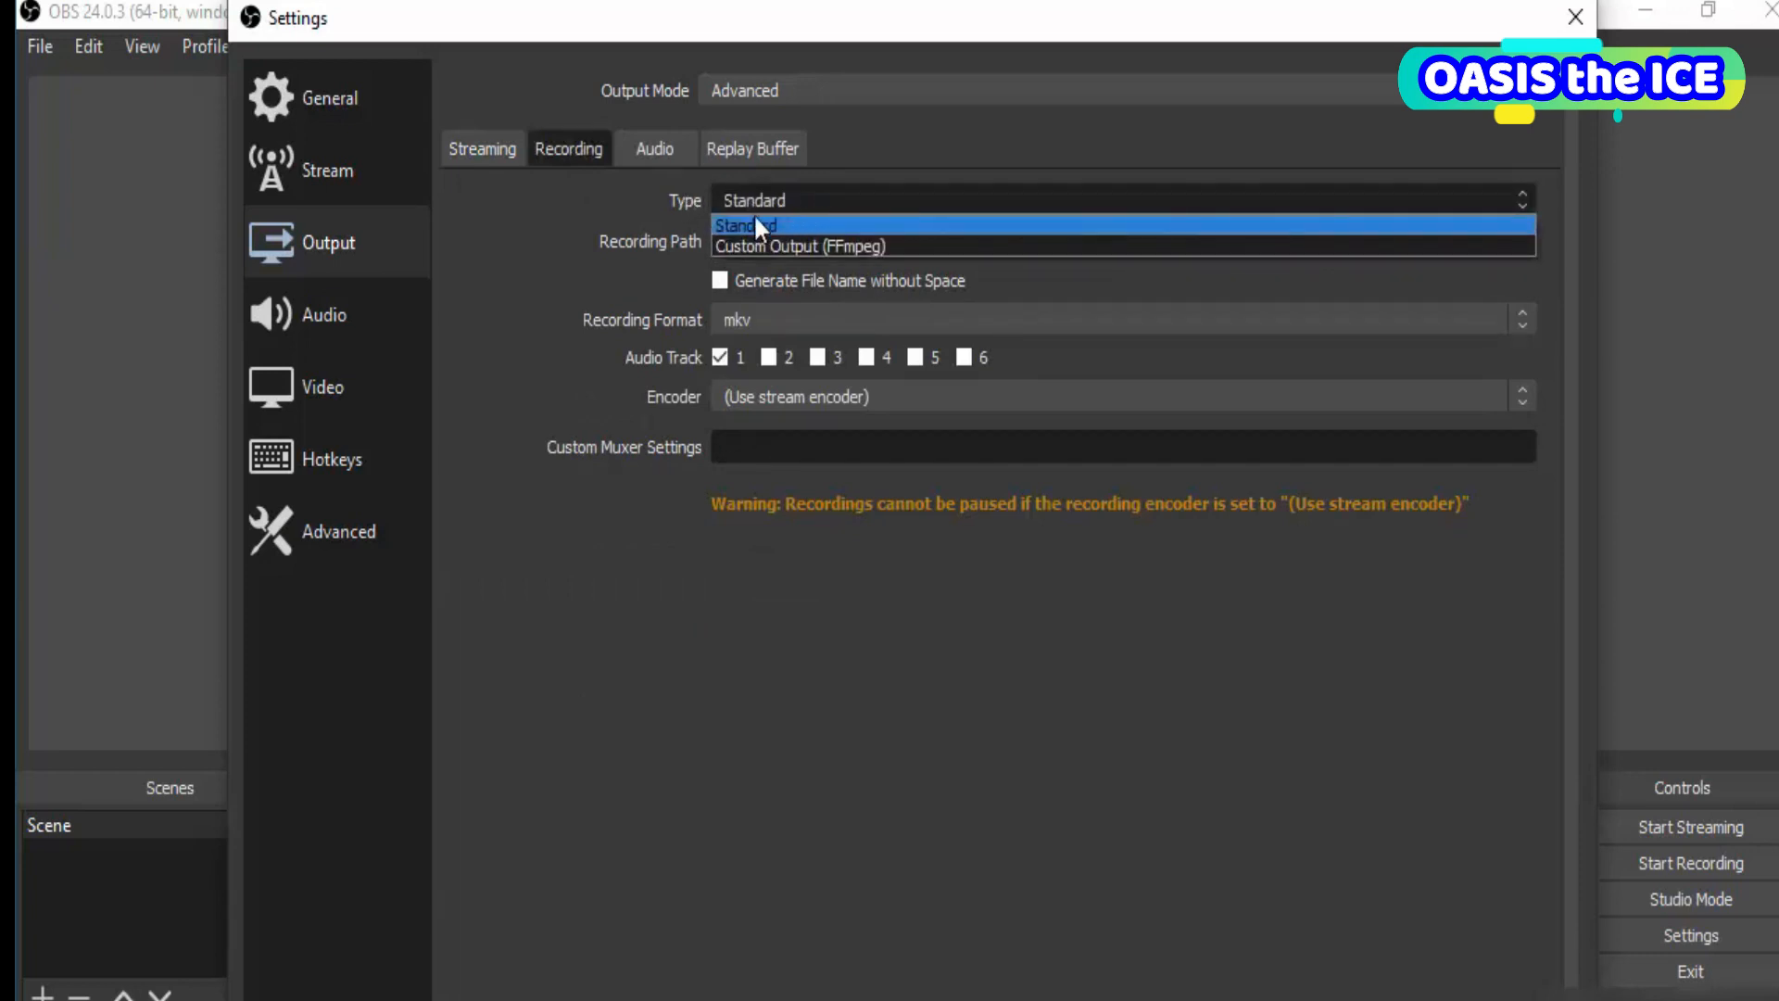
left_click(765, 224)
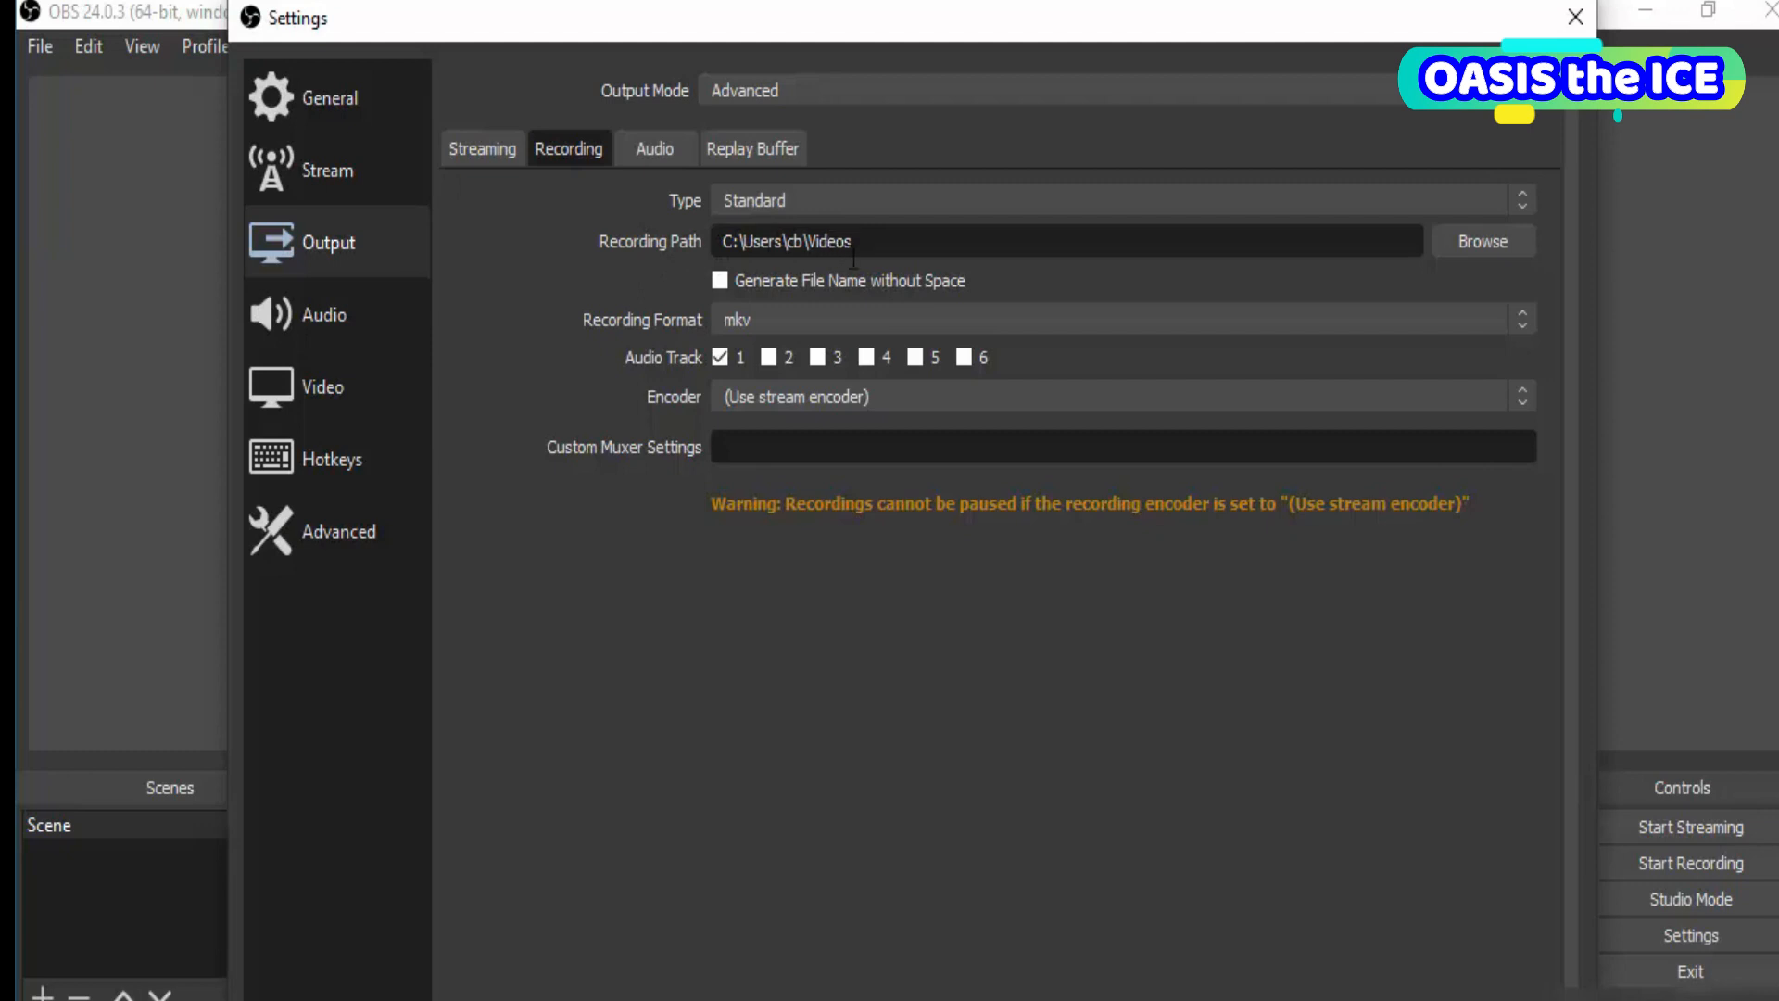
left_click(1487, 242)
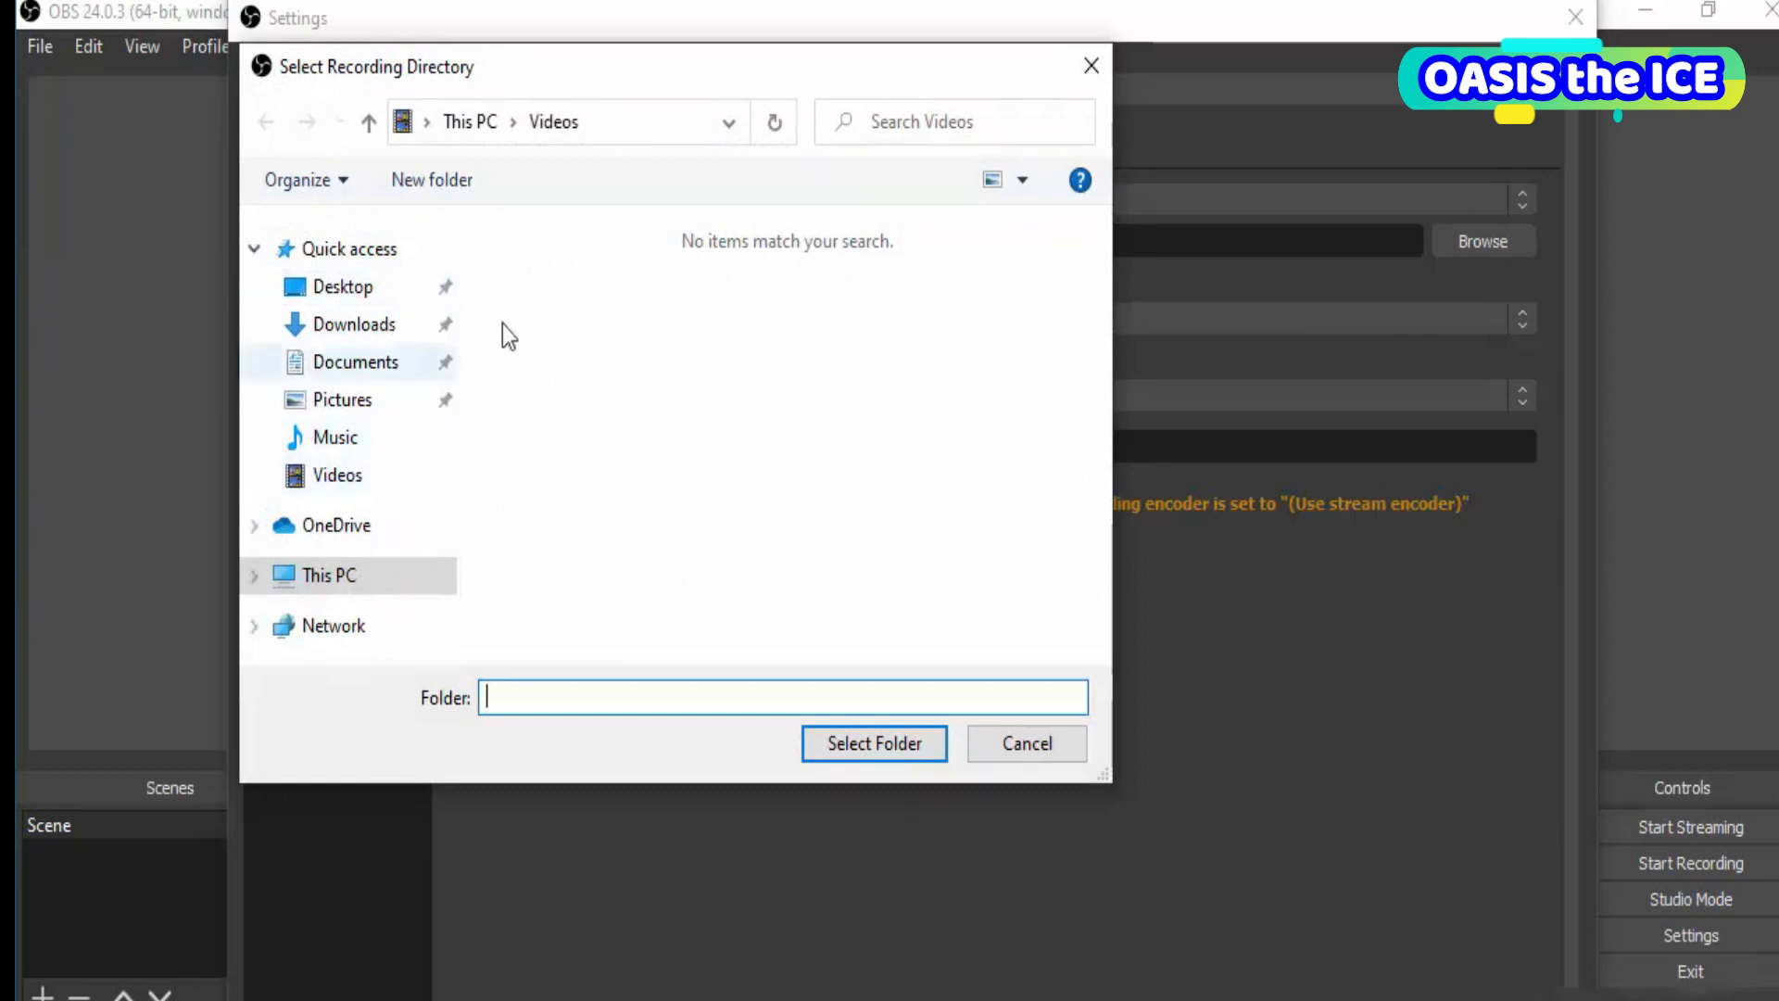
left_click(986, 748)
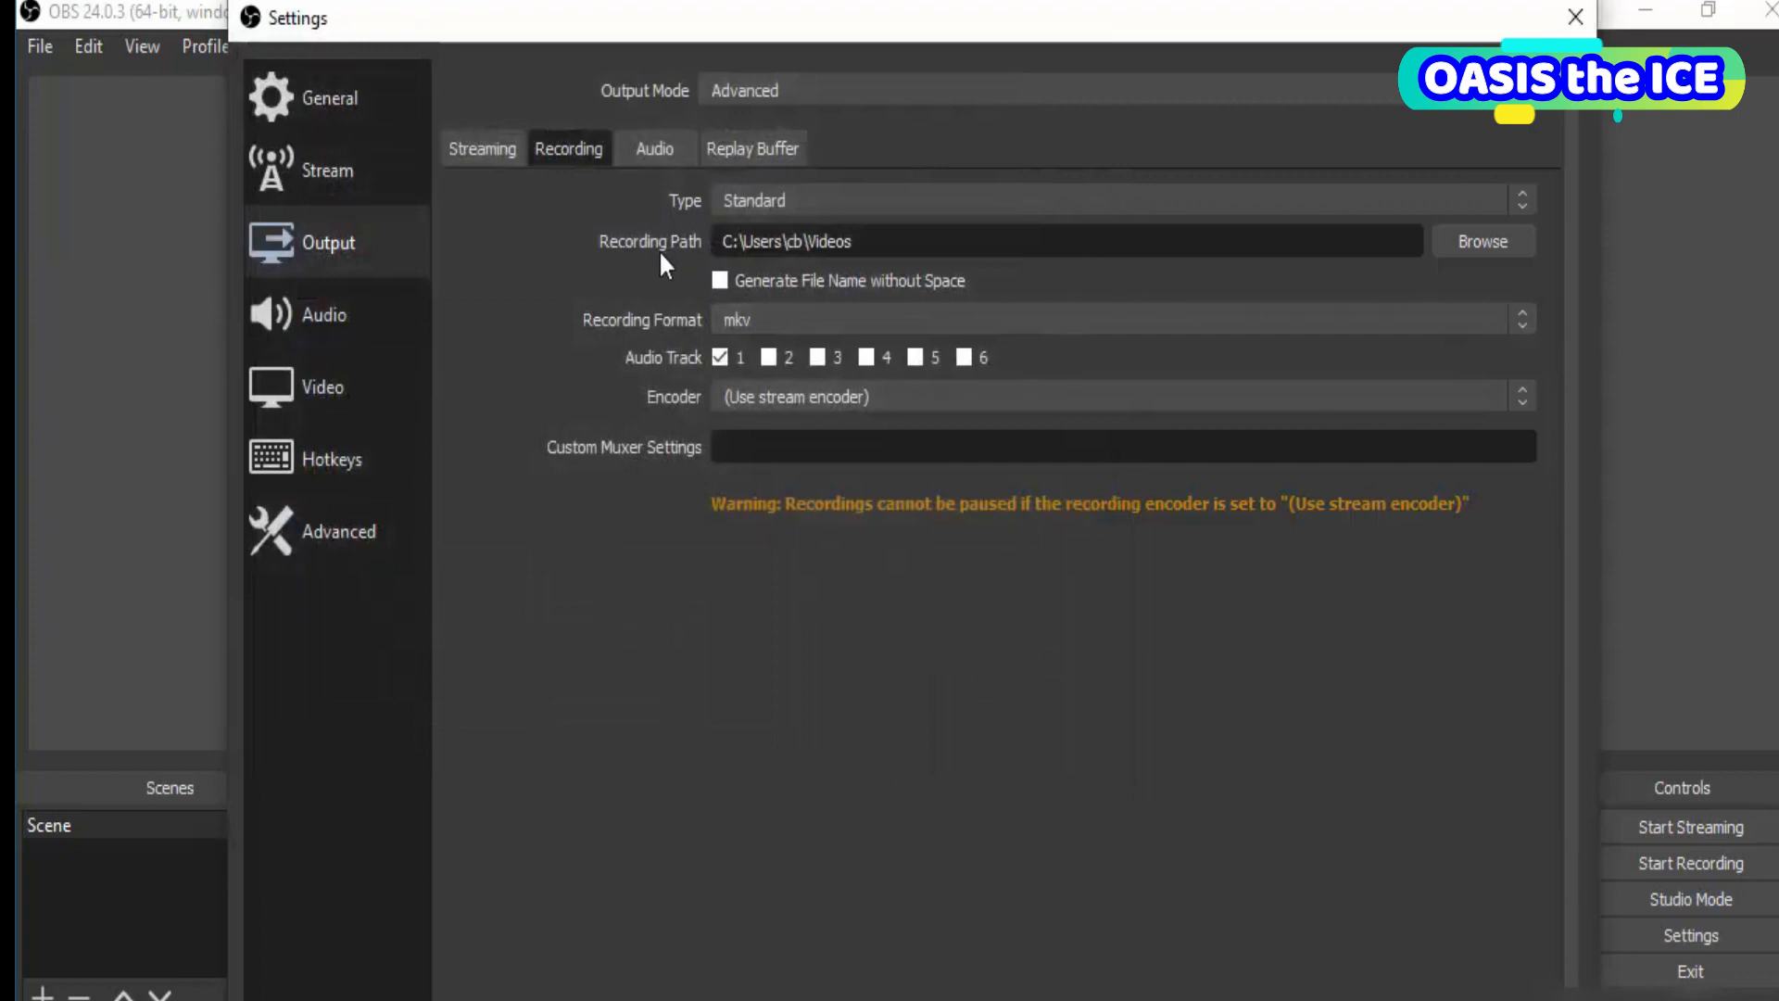
- Enable generating file names without spaces and set the recording format to mp4
left_click(719, 280)
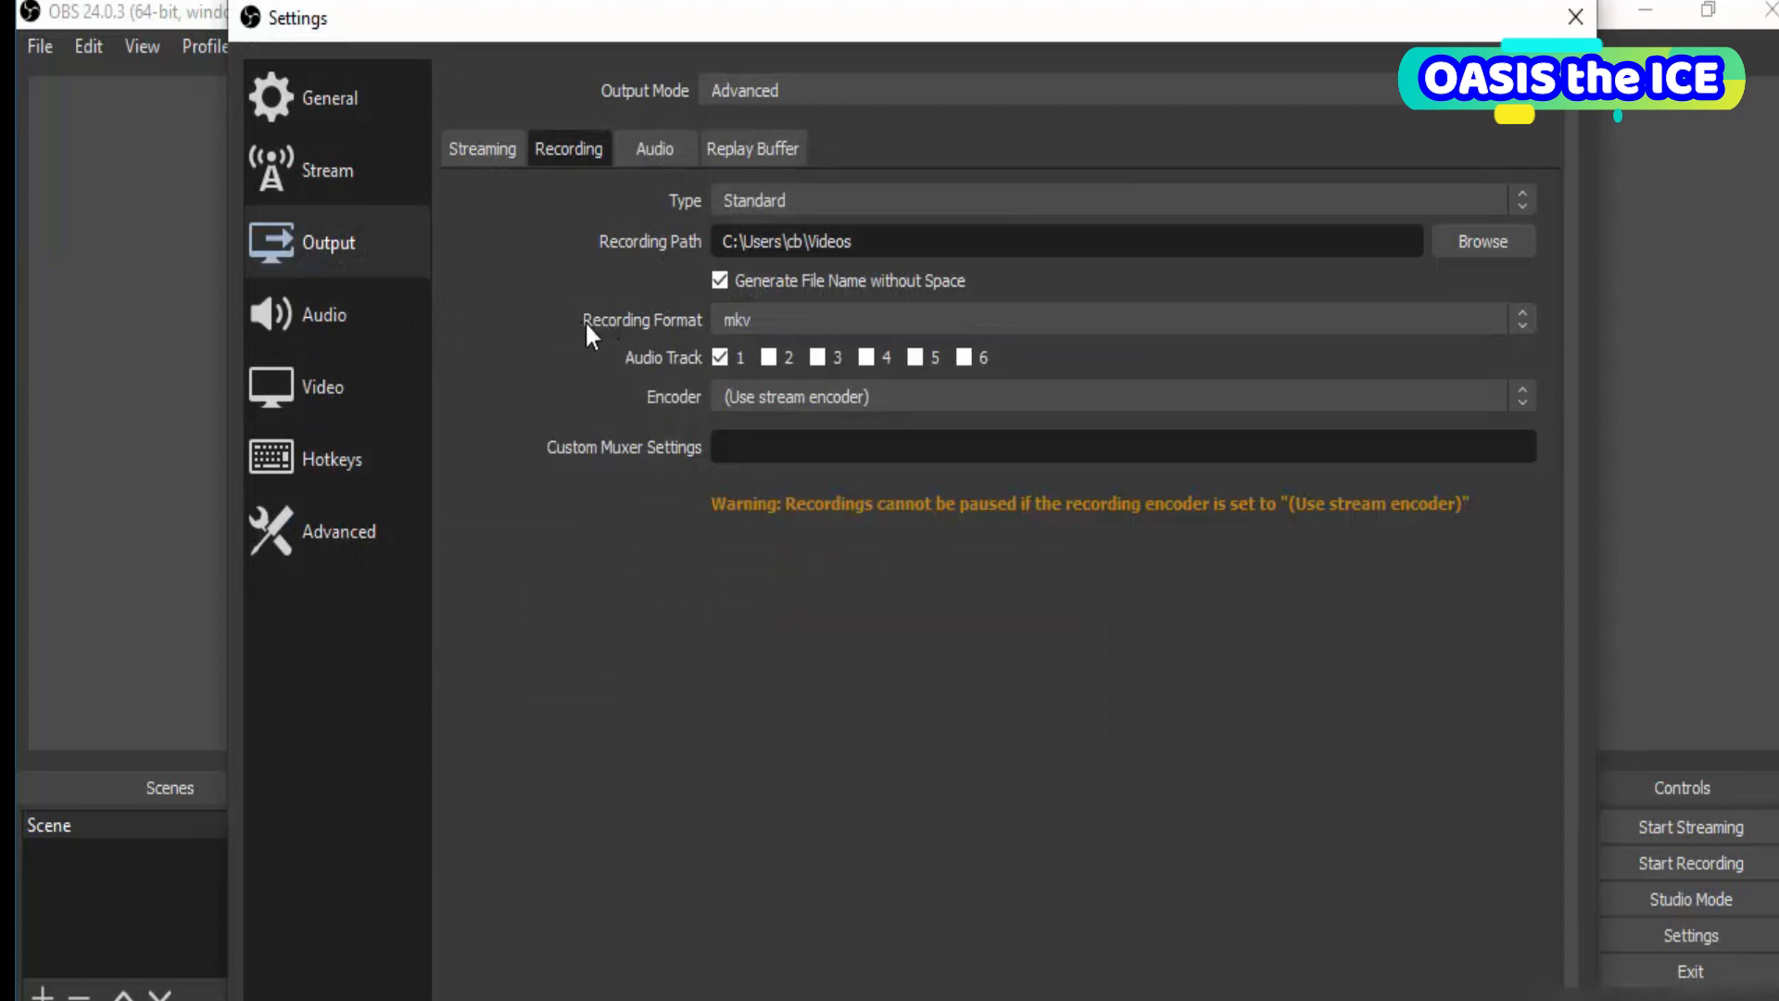
left_click(742, 320)
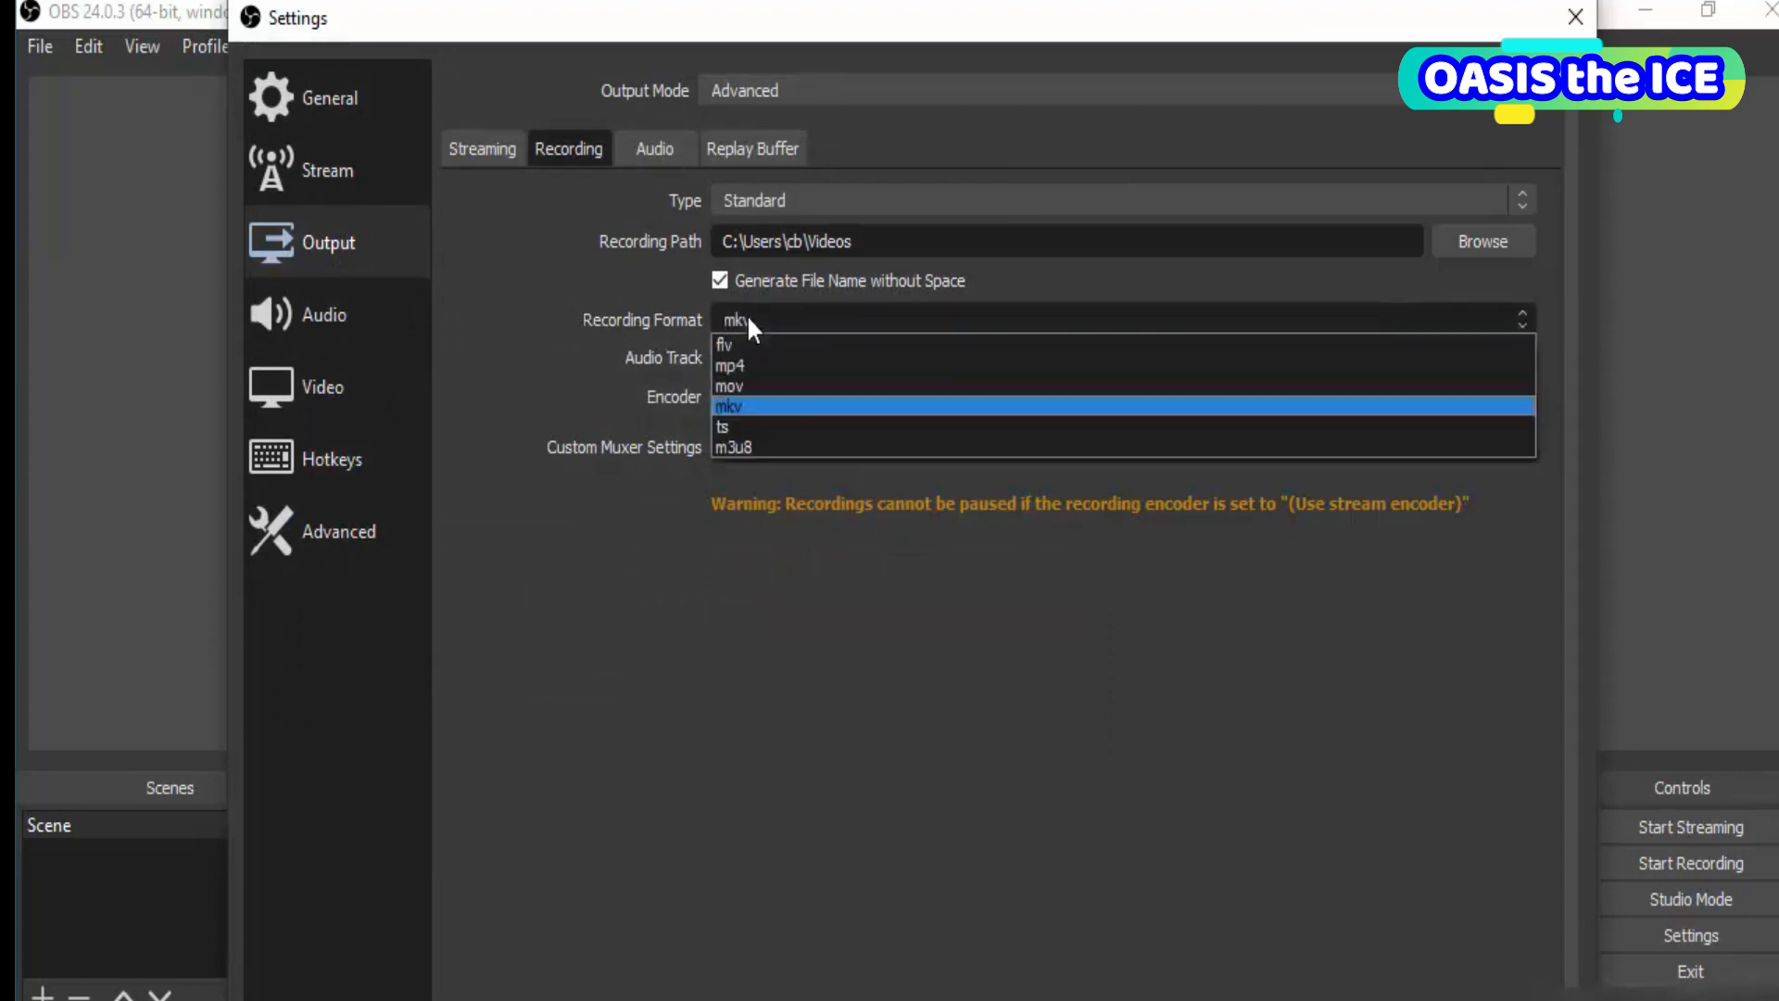
left_click(741, 364)
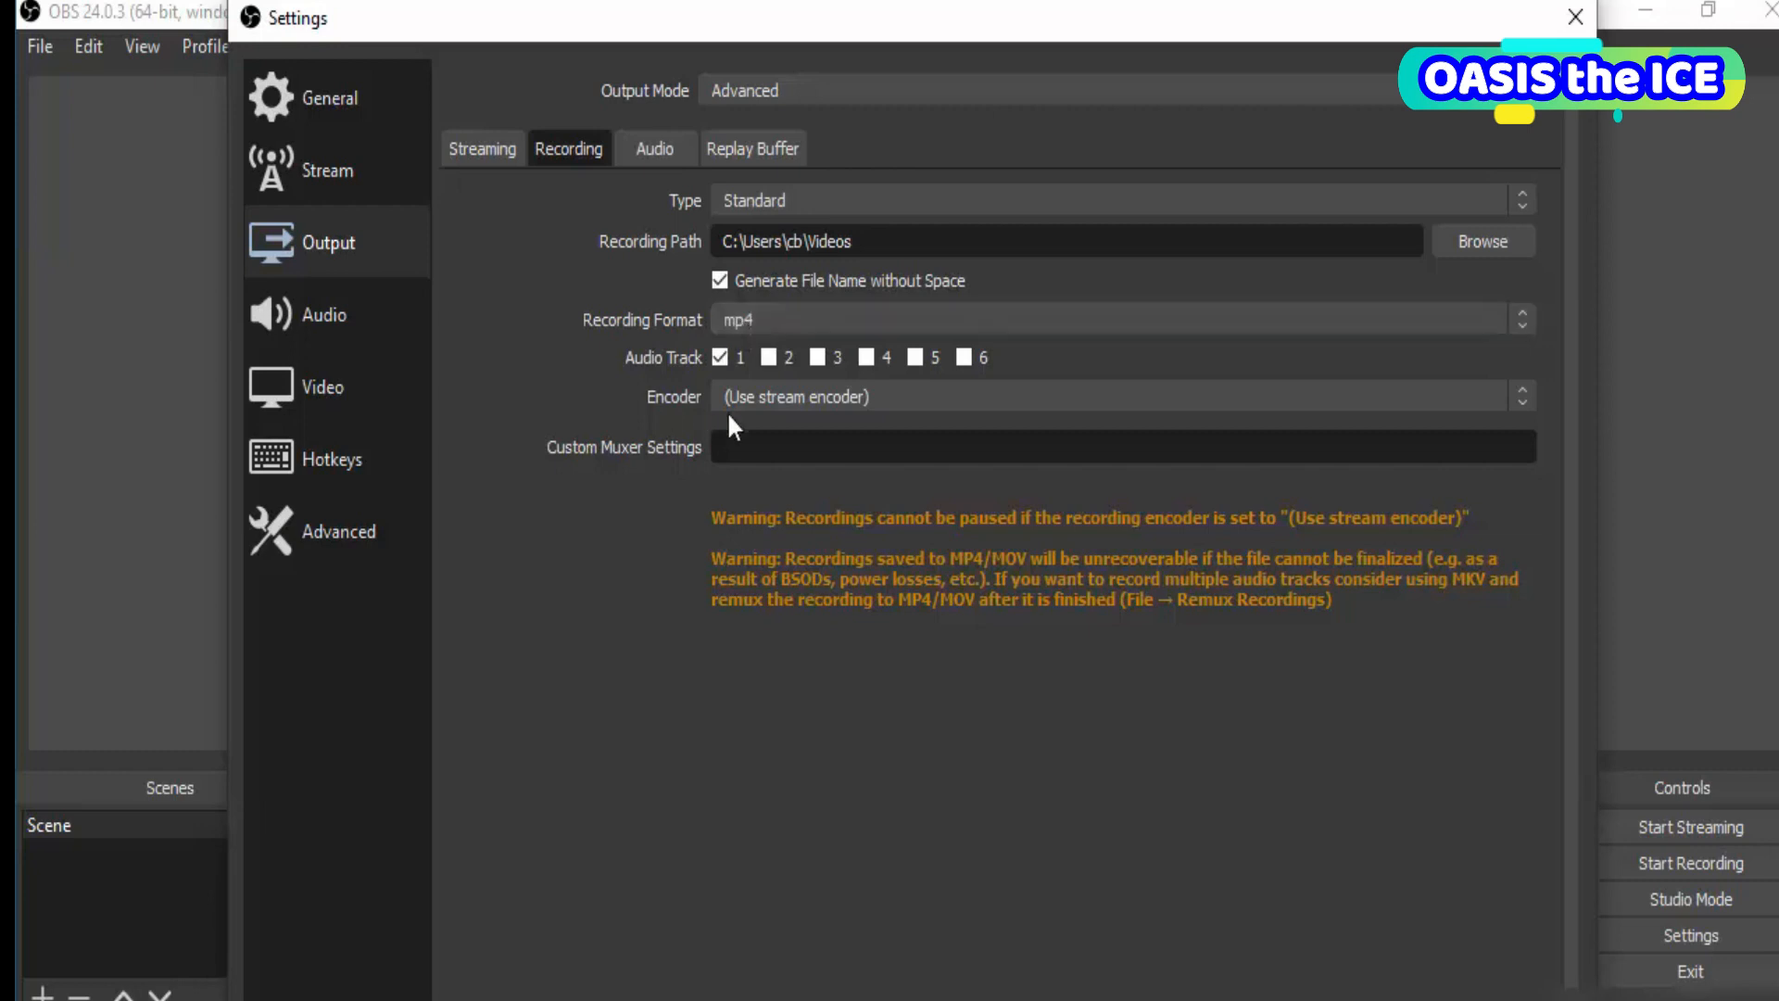
- Set the recording encoder to x264 and look over its rate control and bitrate options
left_click(776, 397)
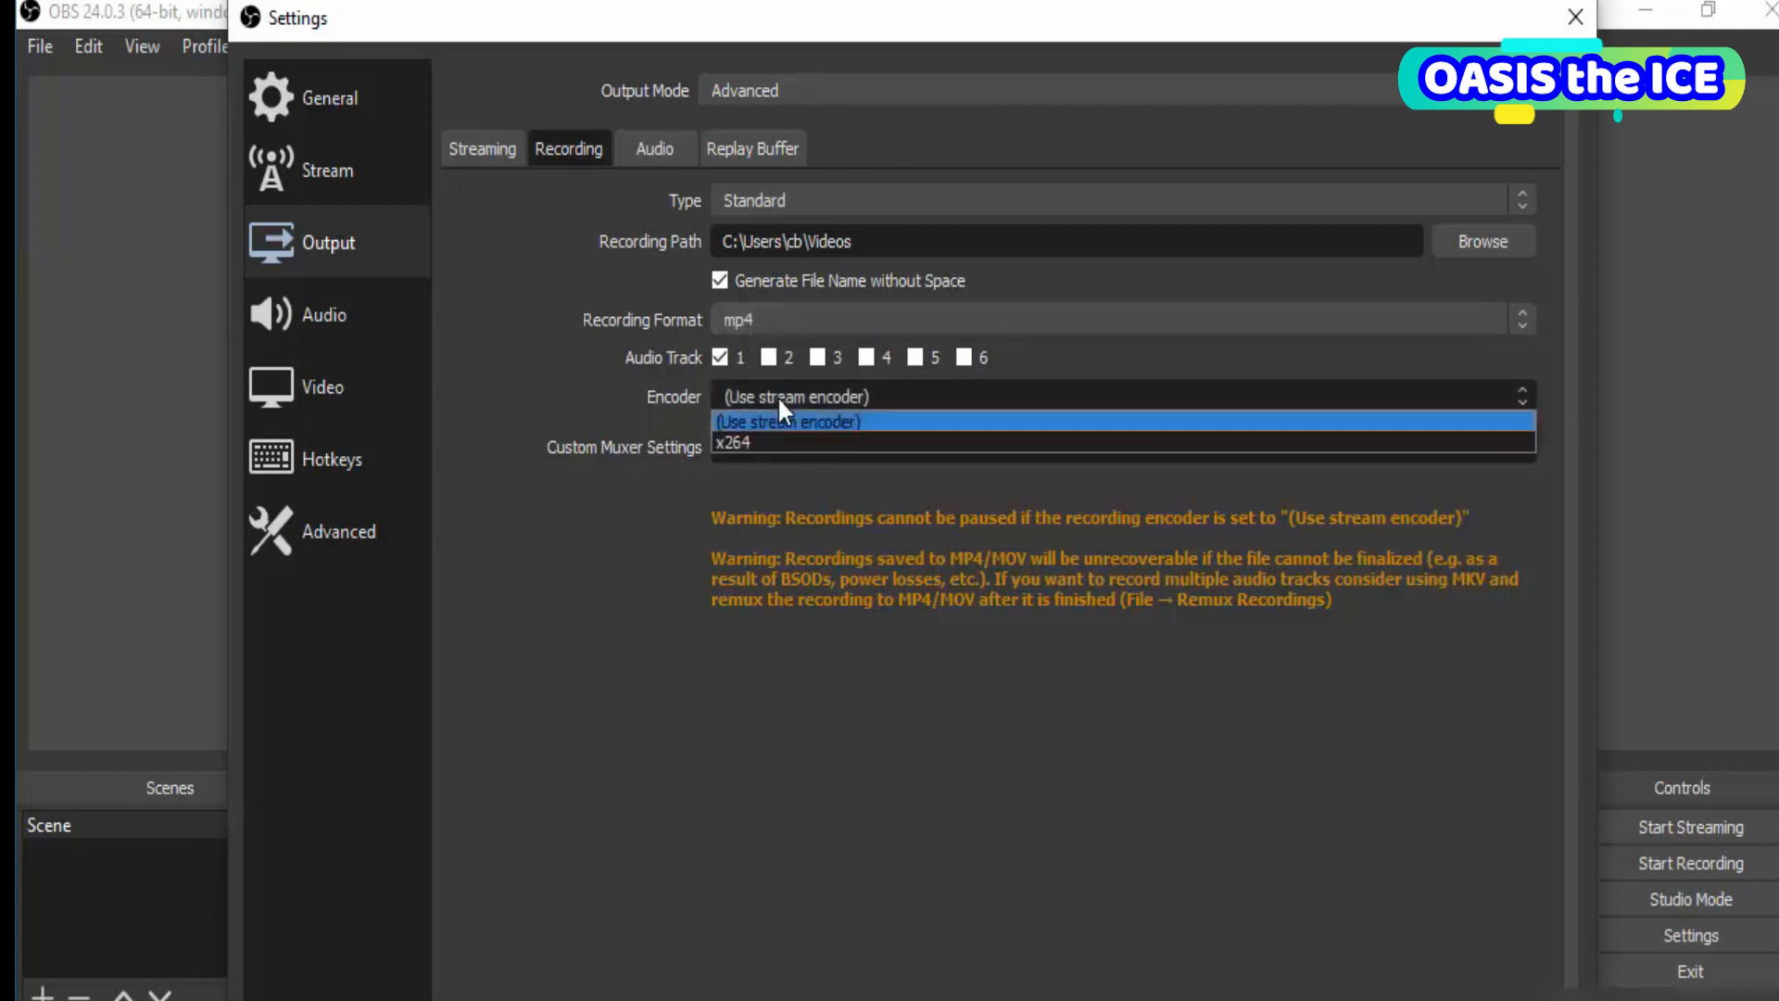
left_click(752, 442)
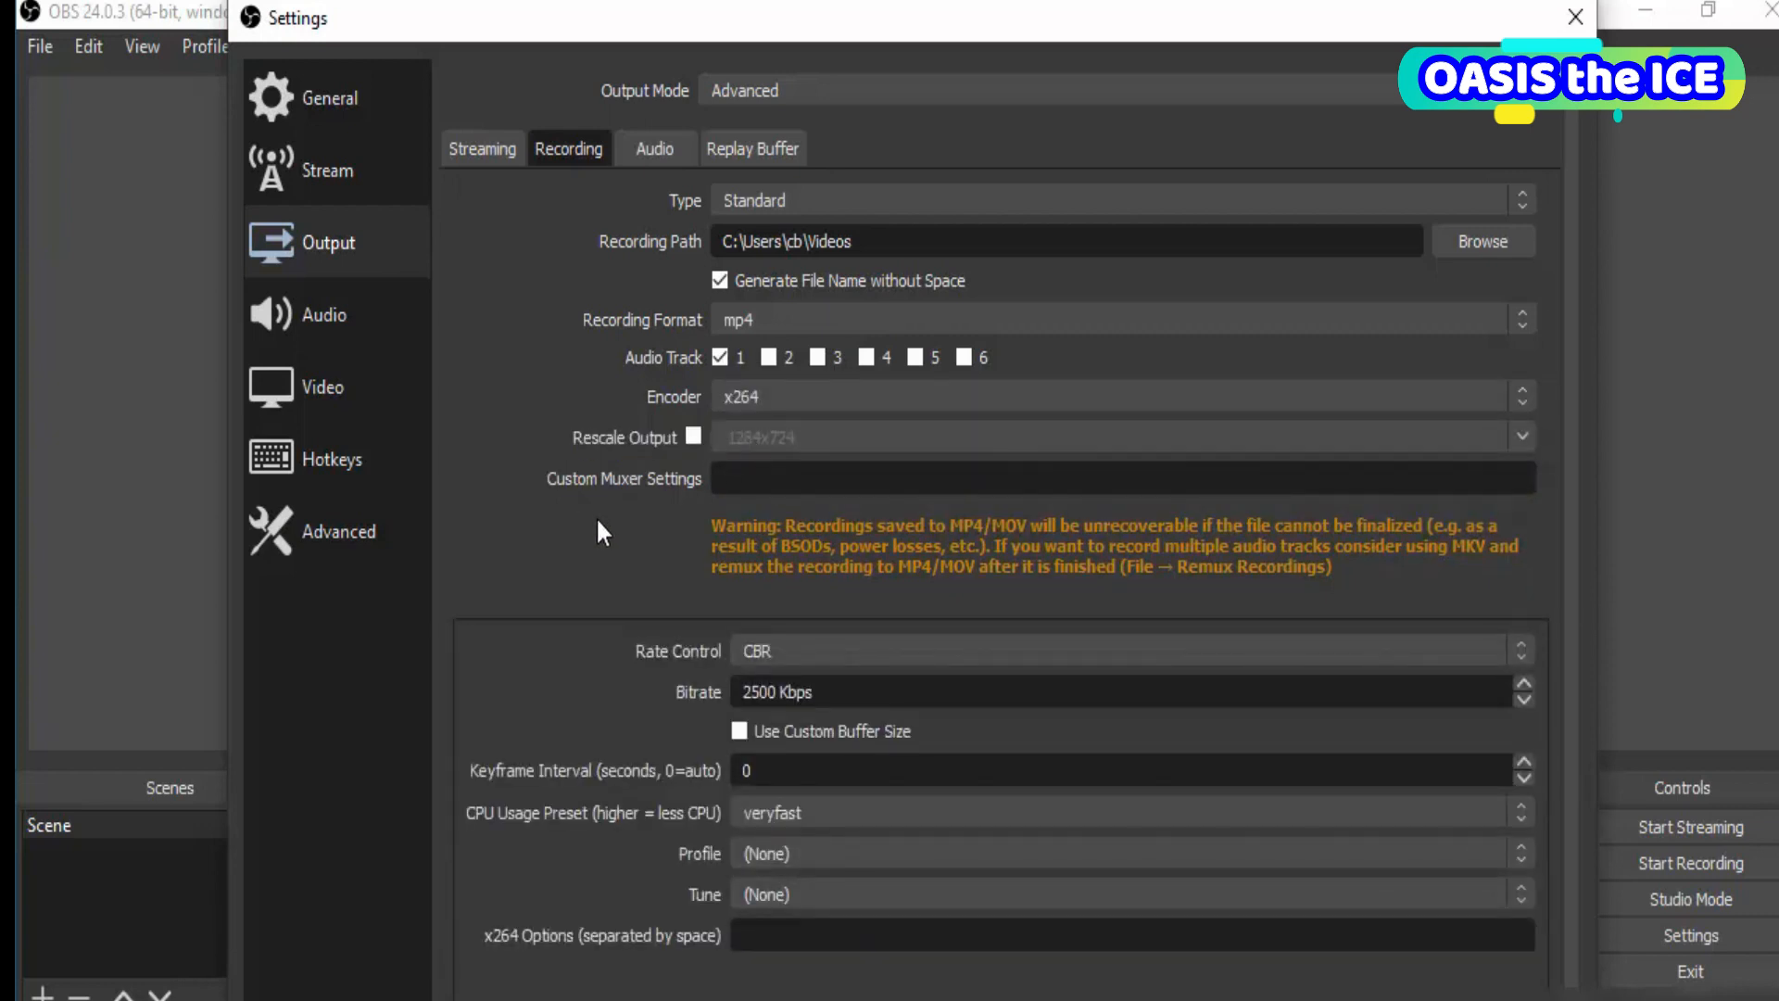
scroll(598, 522, "down", 1)
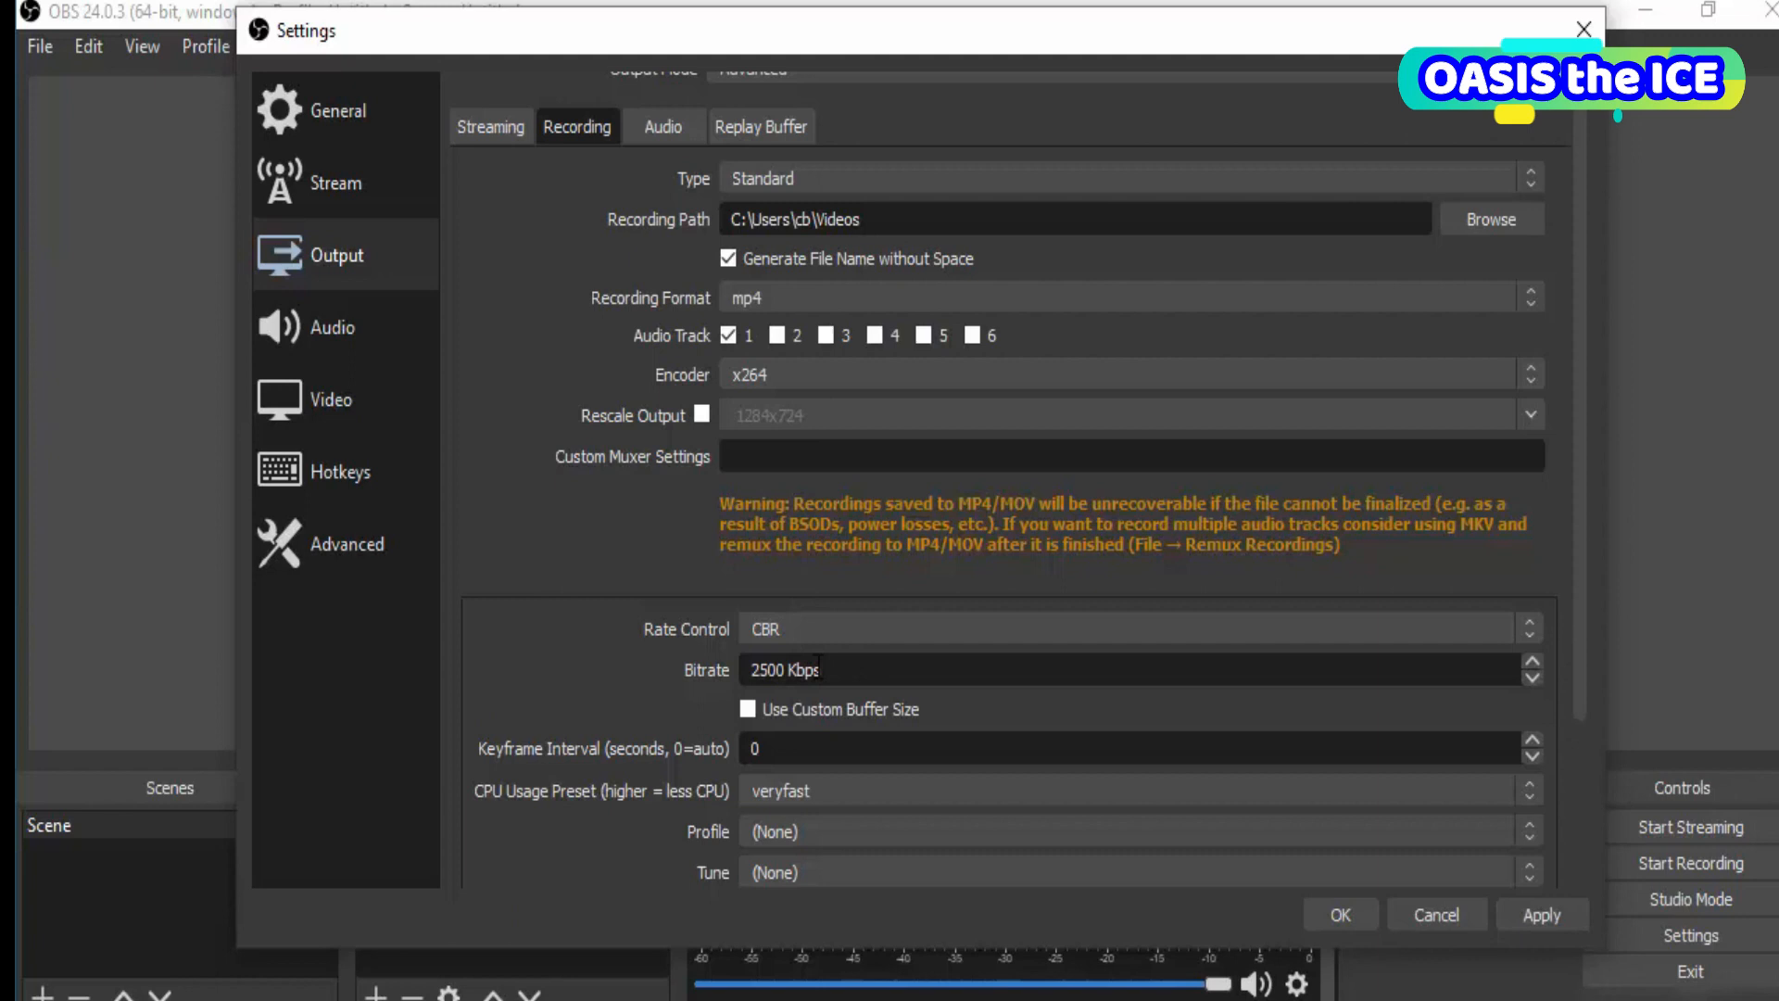
- In the audio settings, choose a 44.1khz sample rate and set Mic/Auxiliary Audio to Microphone (High Definition Audio Device)
left_click(346, 337)
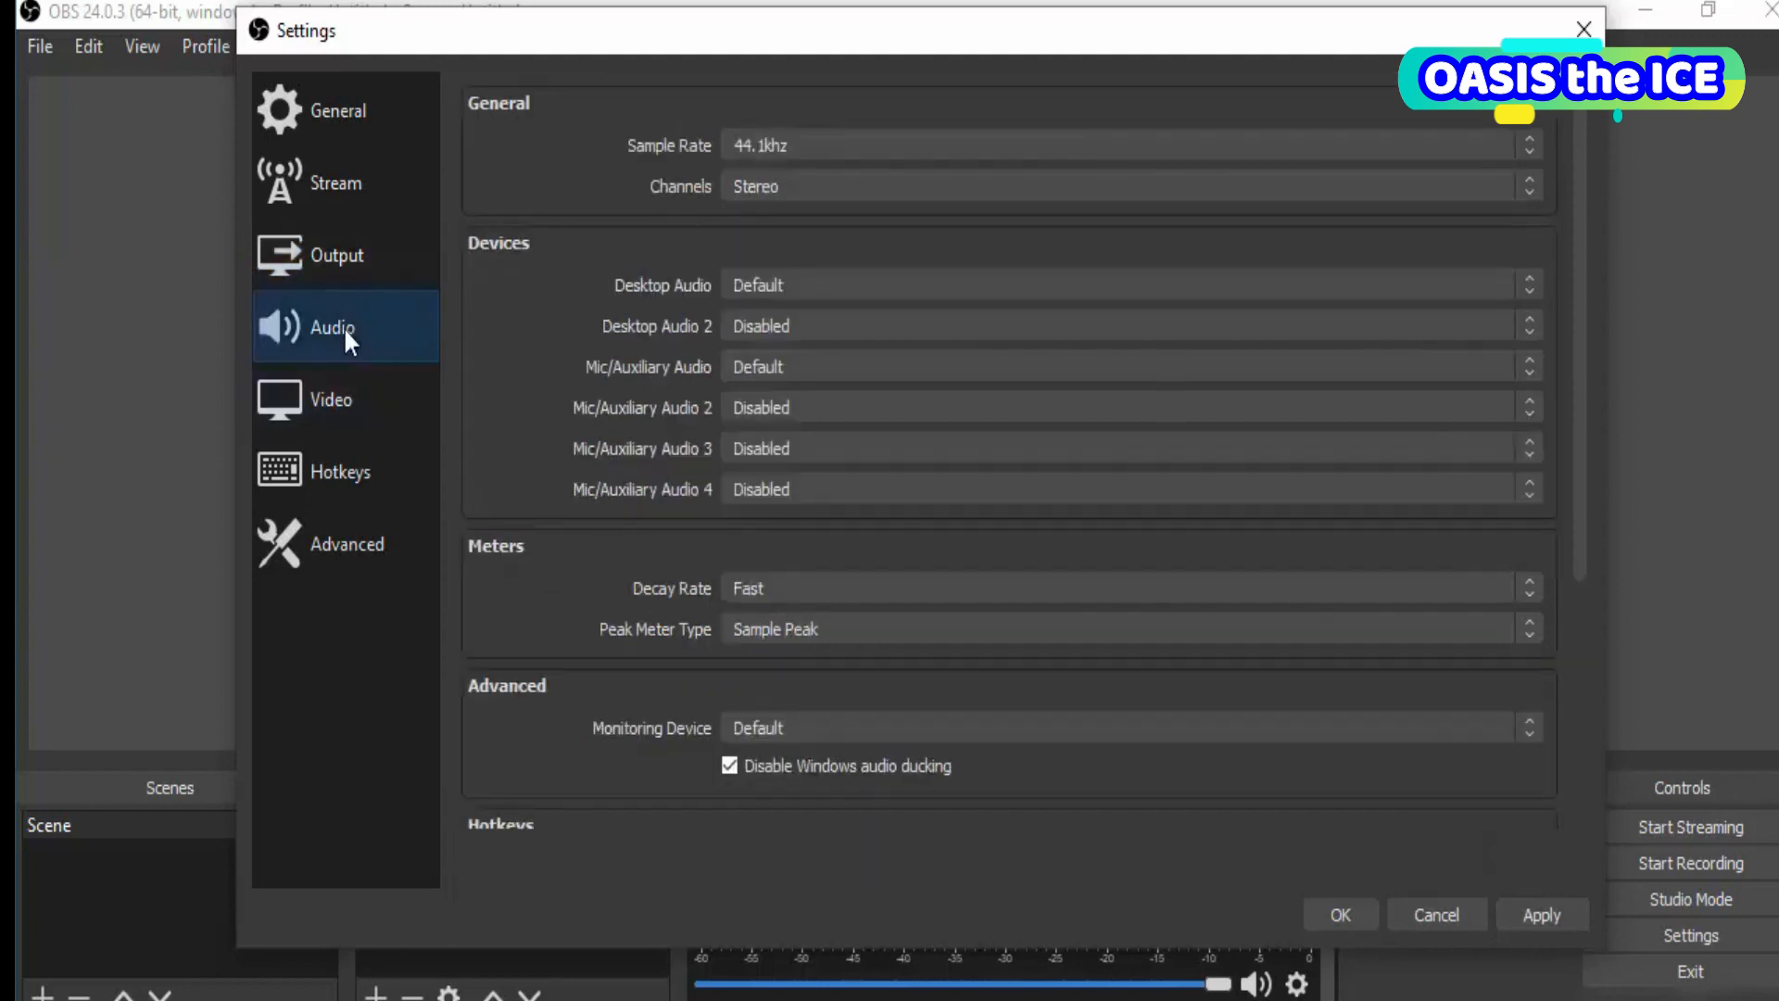
left_click(760, 146)
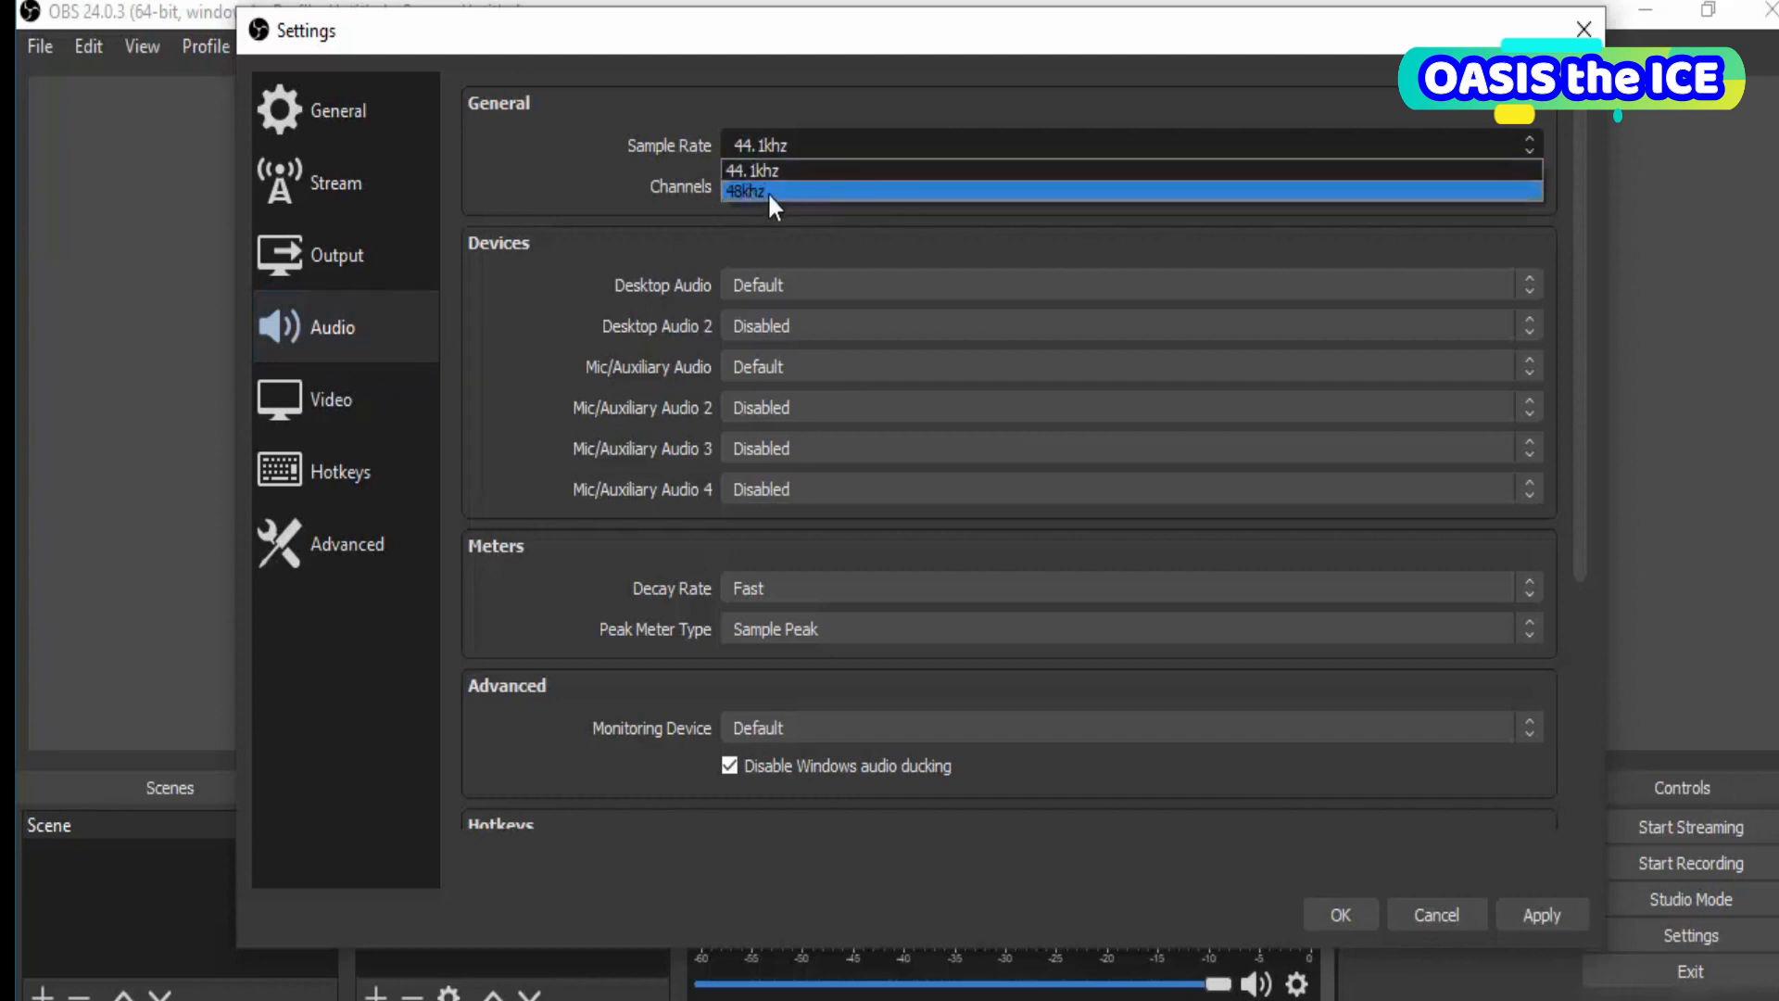
left_click(769, 169)
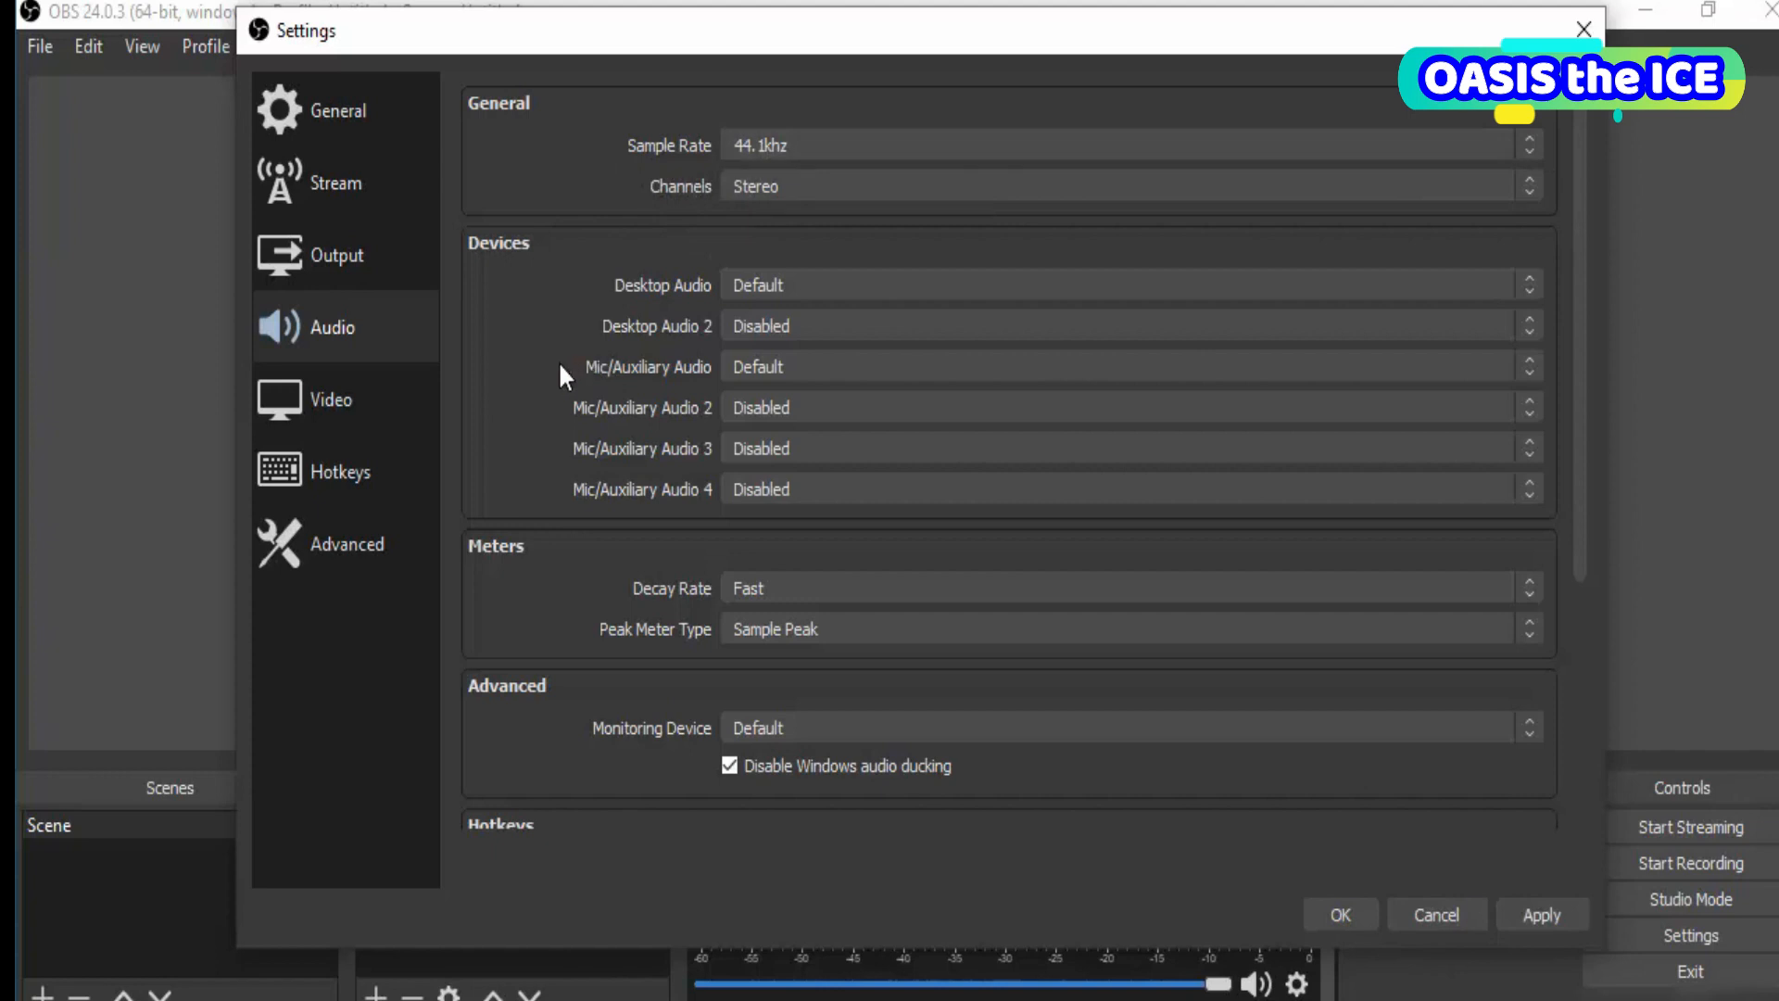
left_click(769, 371)
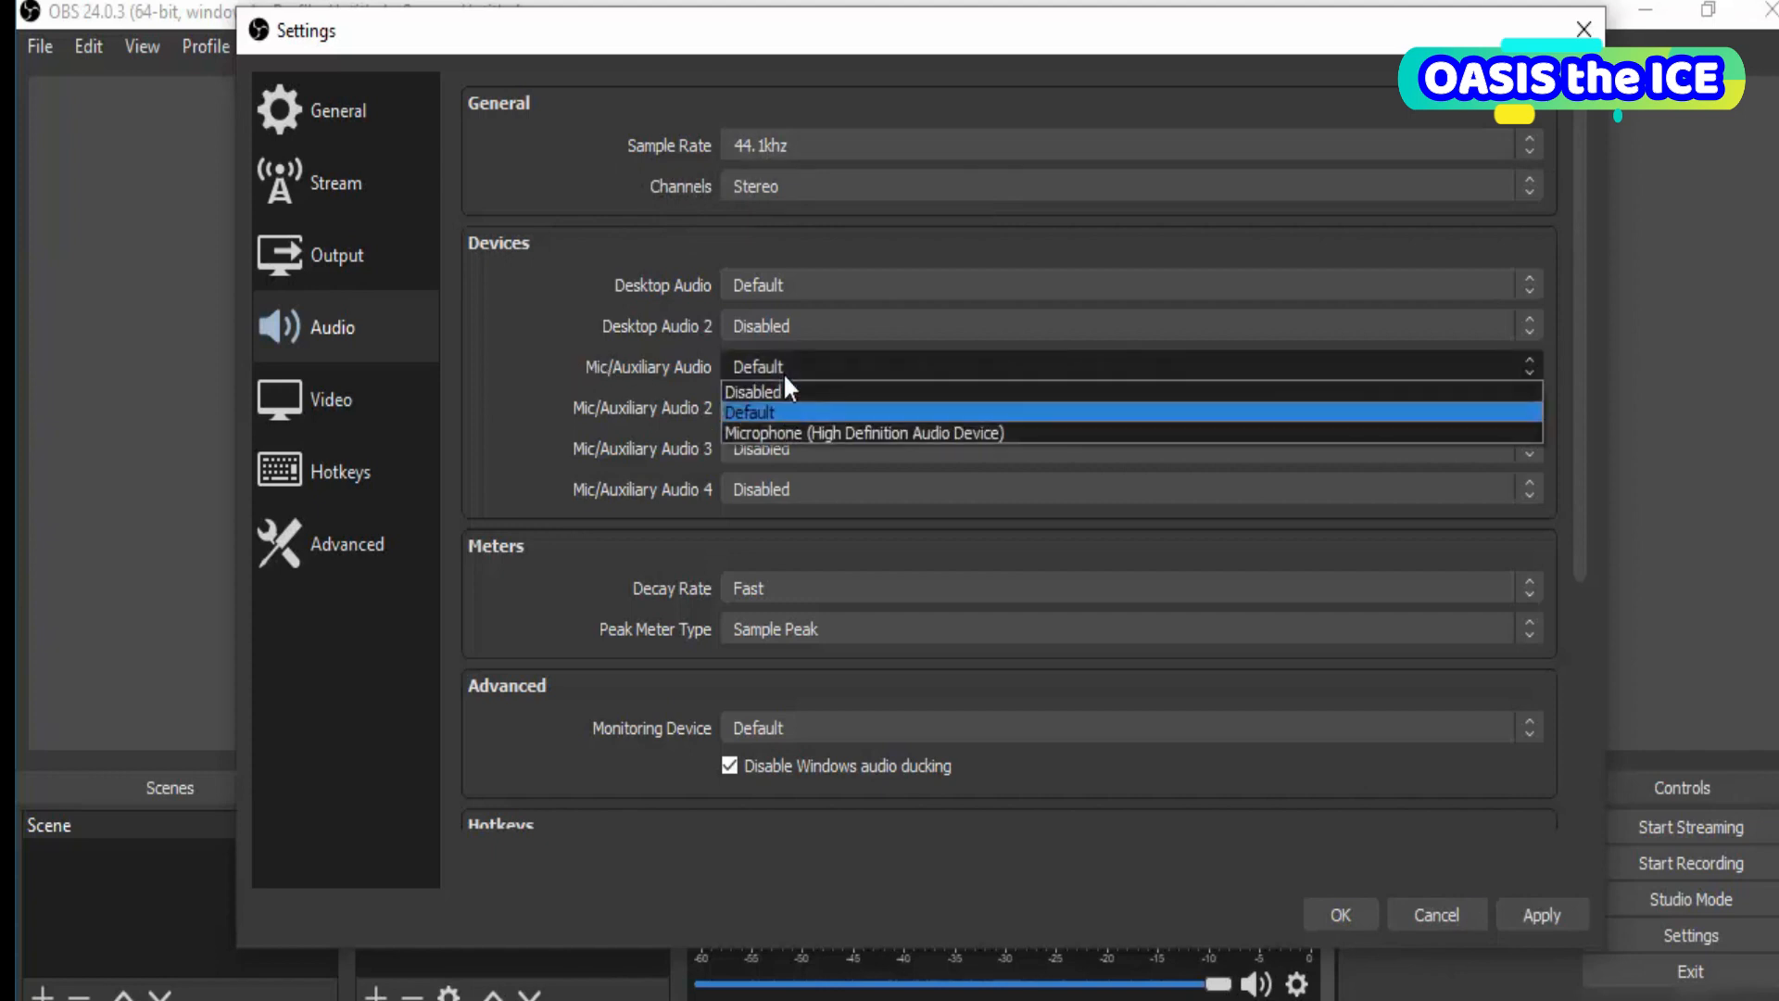
left_click(796, 430)
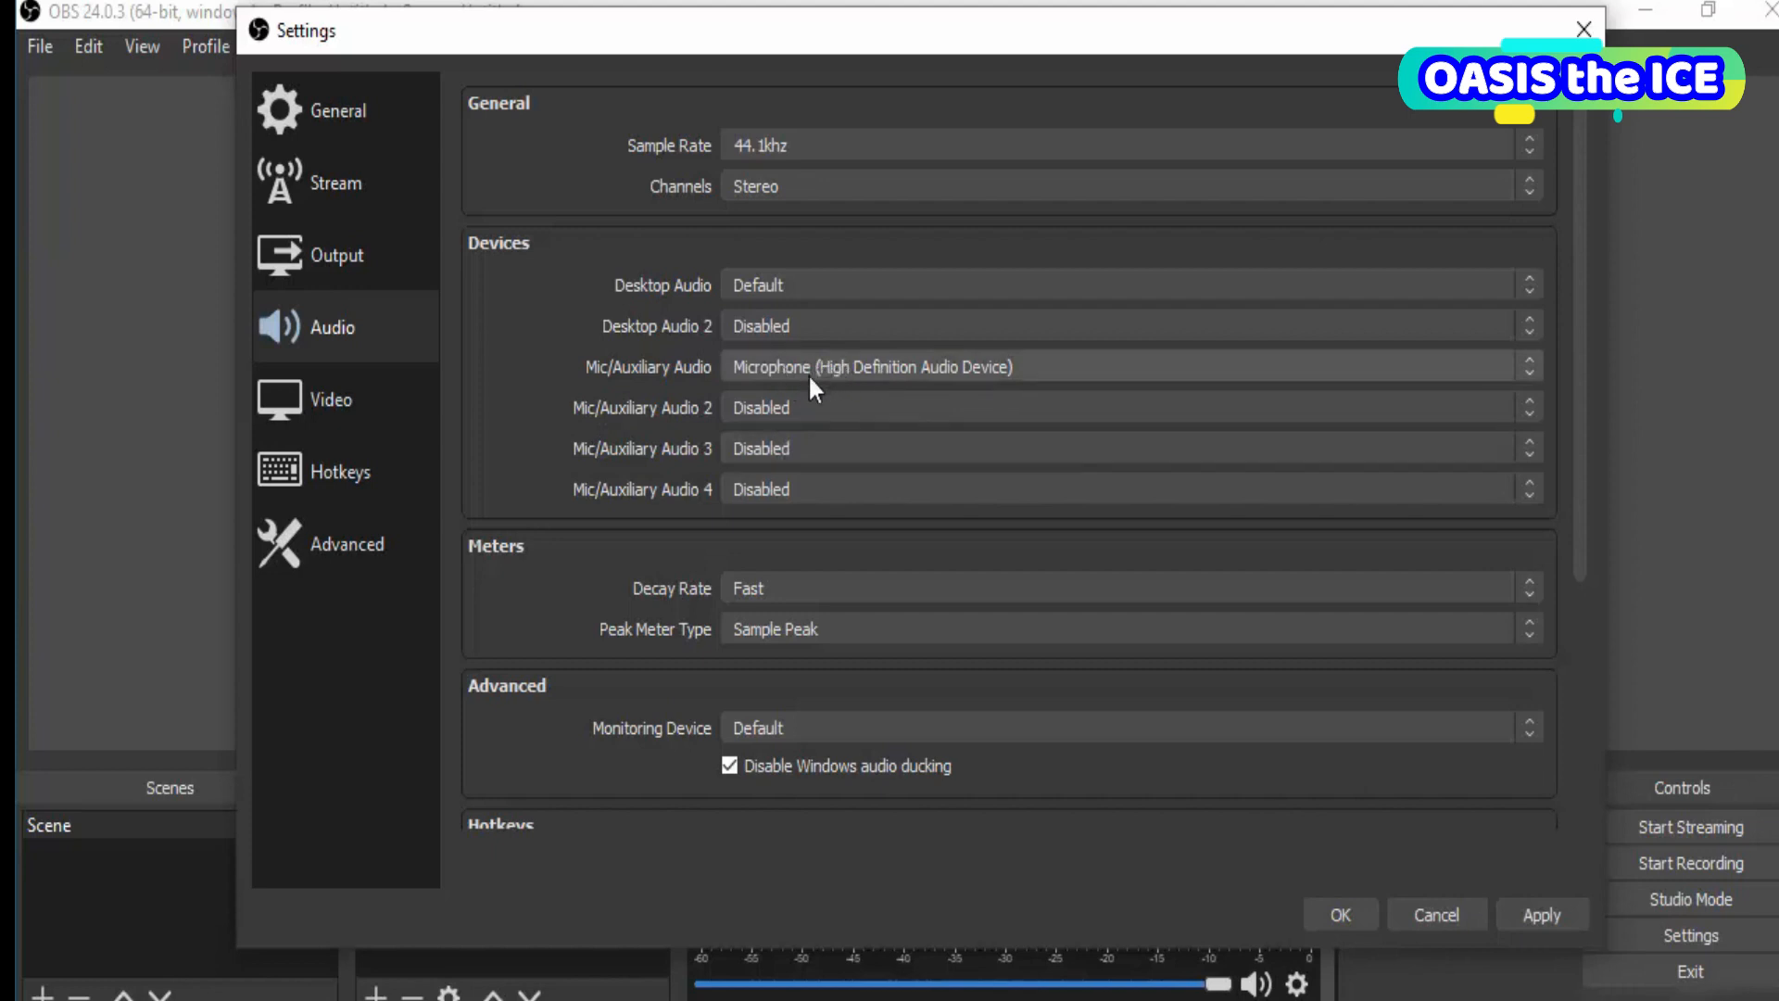
- Review the base canvas resolution in the video settings and save the settings changes
left_click(333, 423)
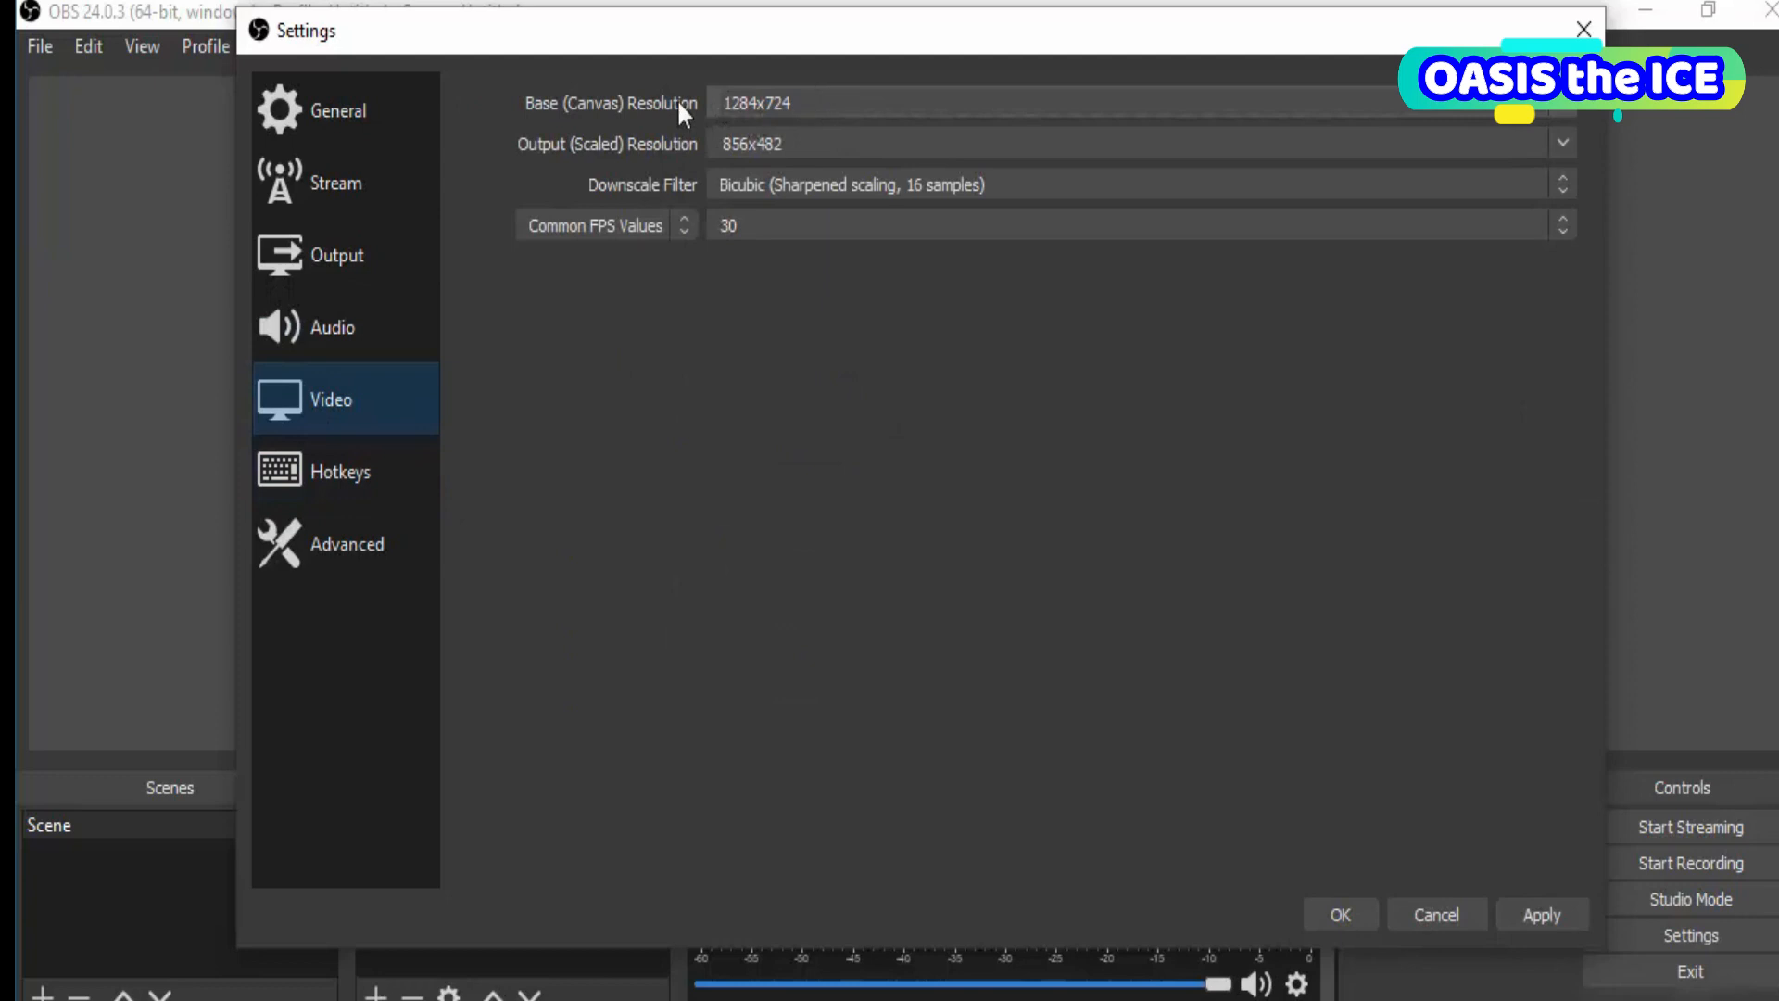
left_click(781, 102)
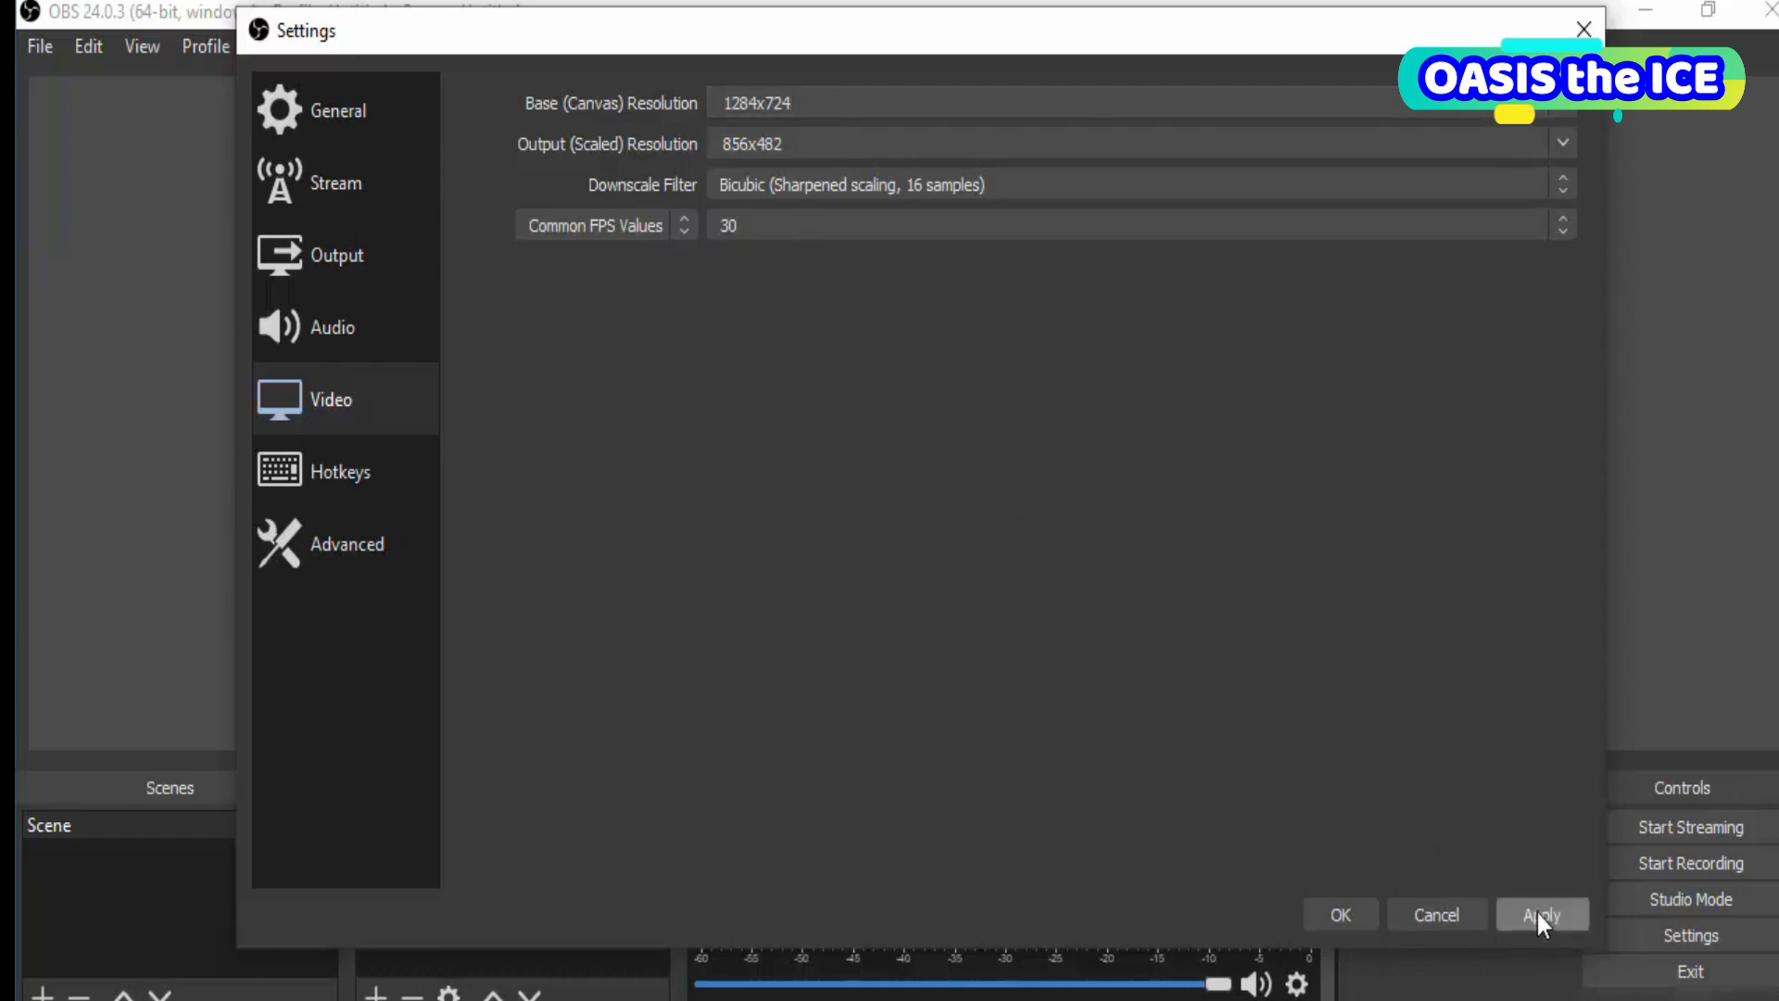
left_click(1341, 904)
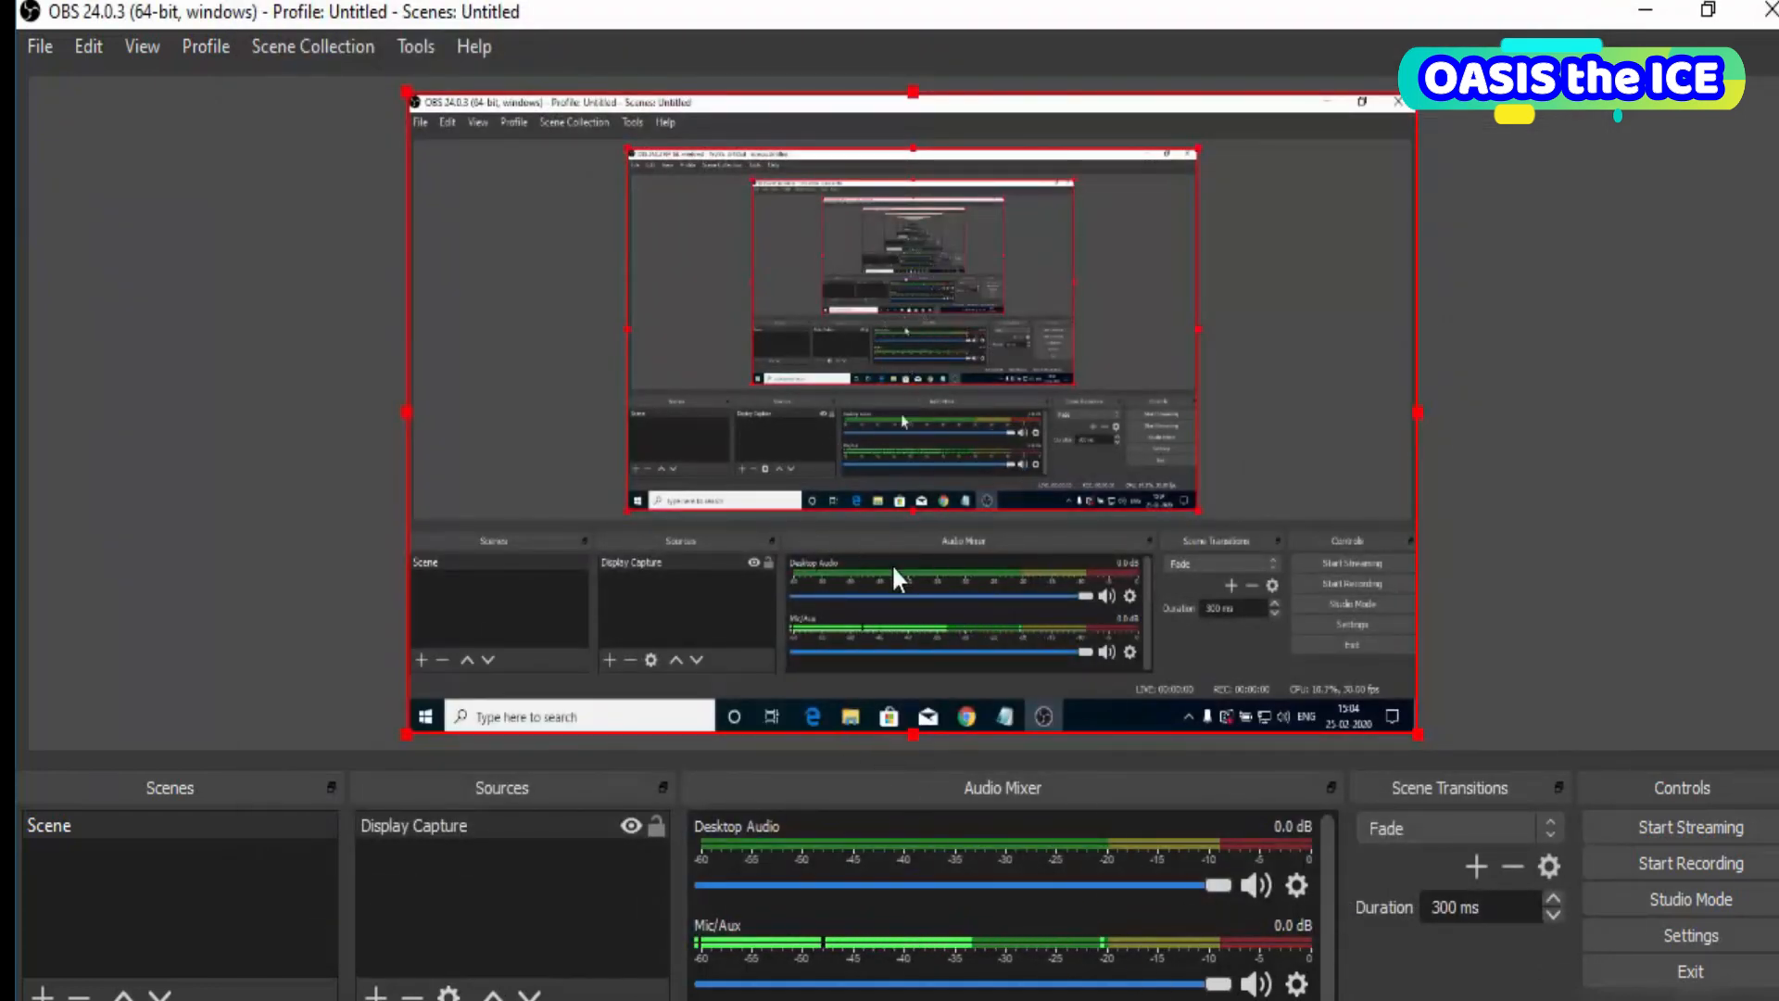
- Start recording the captured display
left_click(1636, 859)
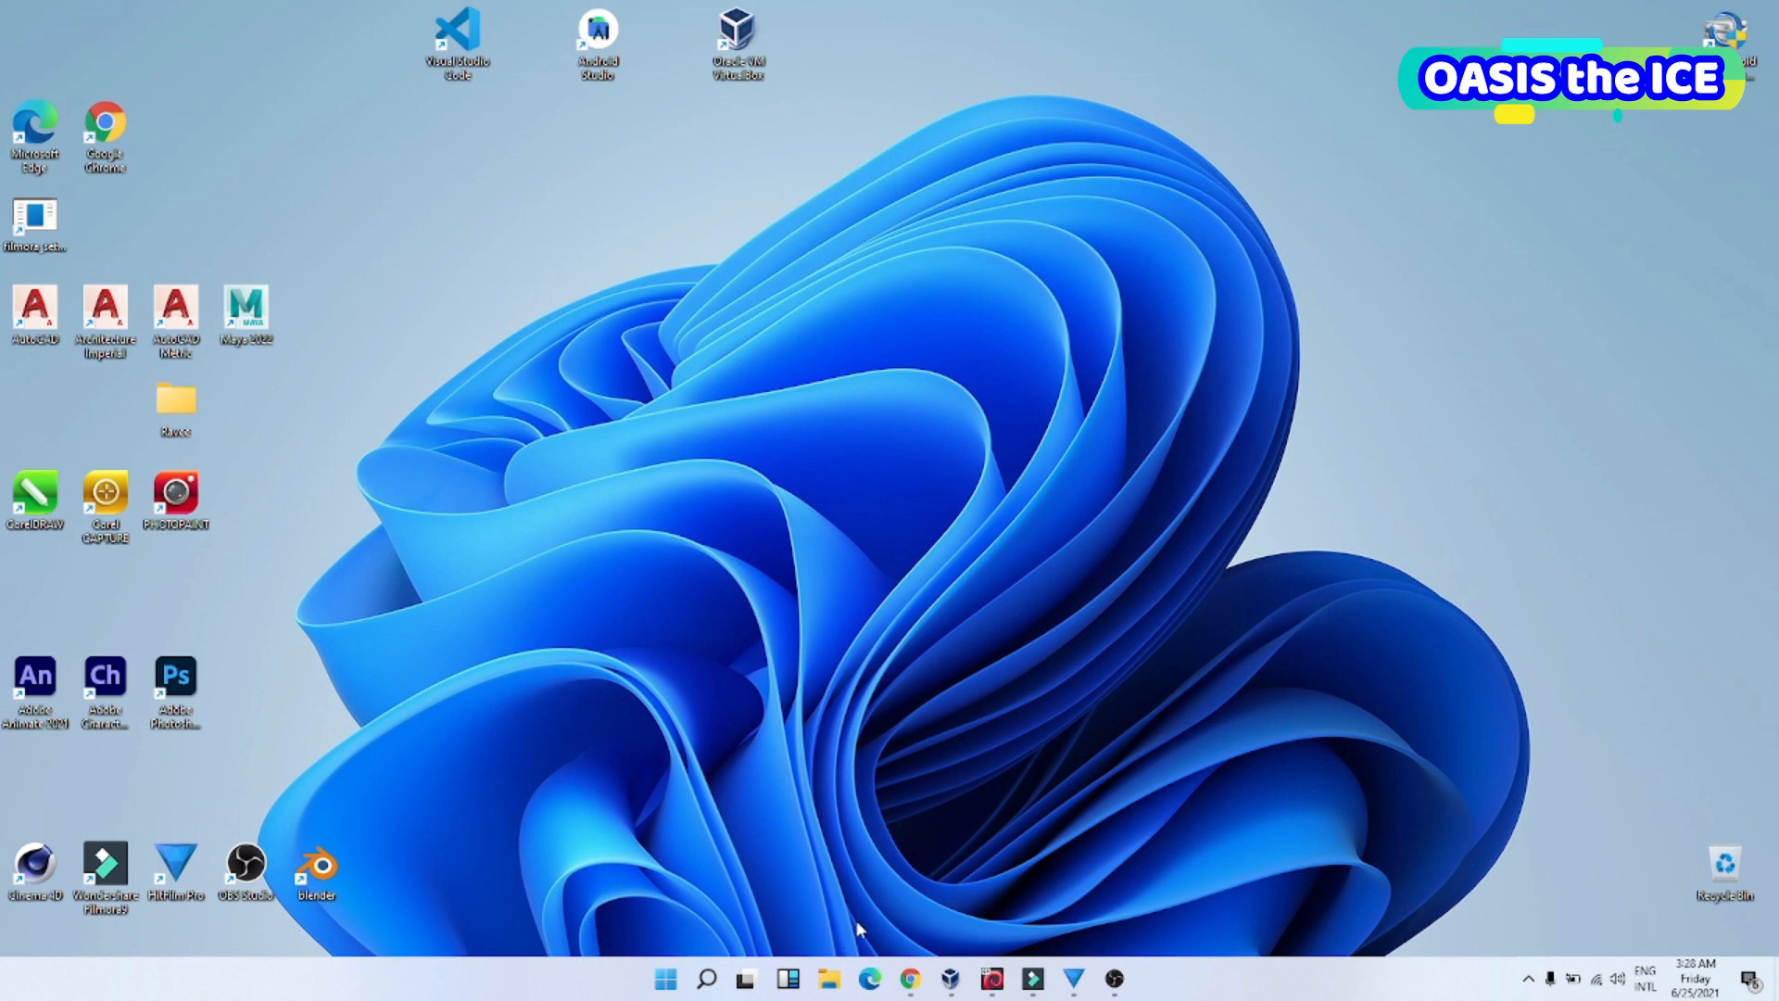
left_click(829, 981)
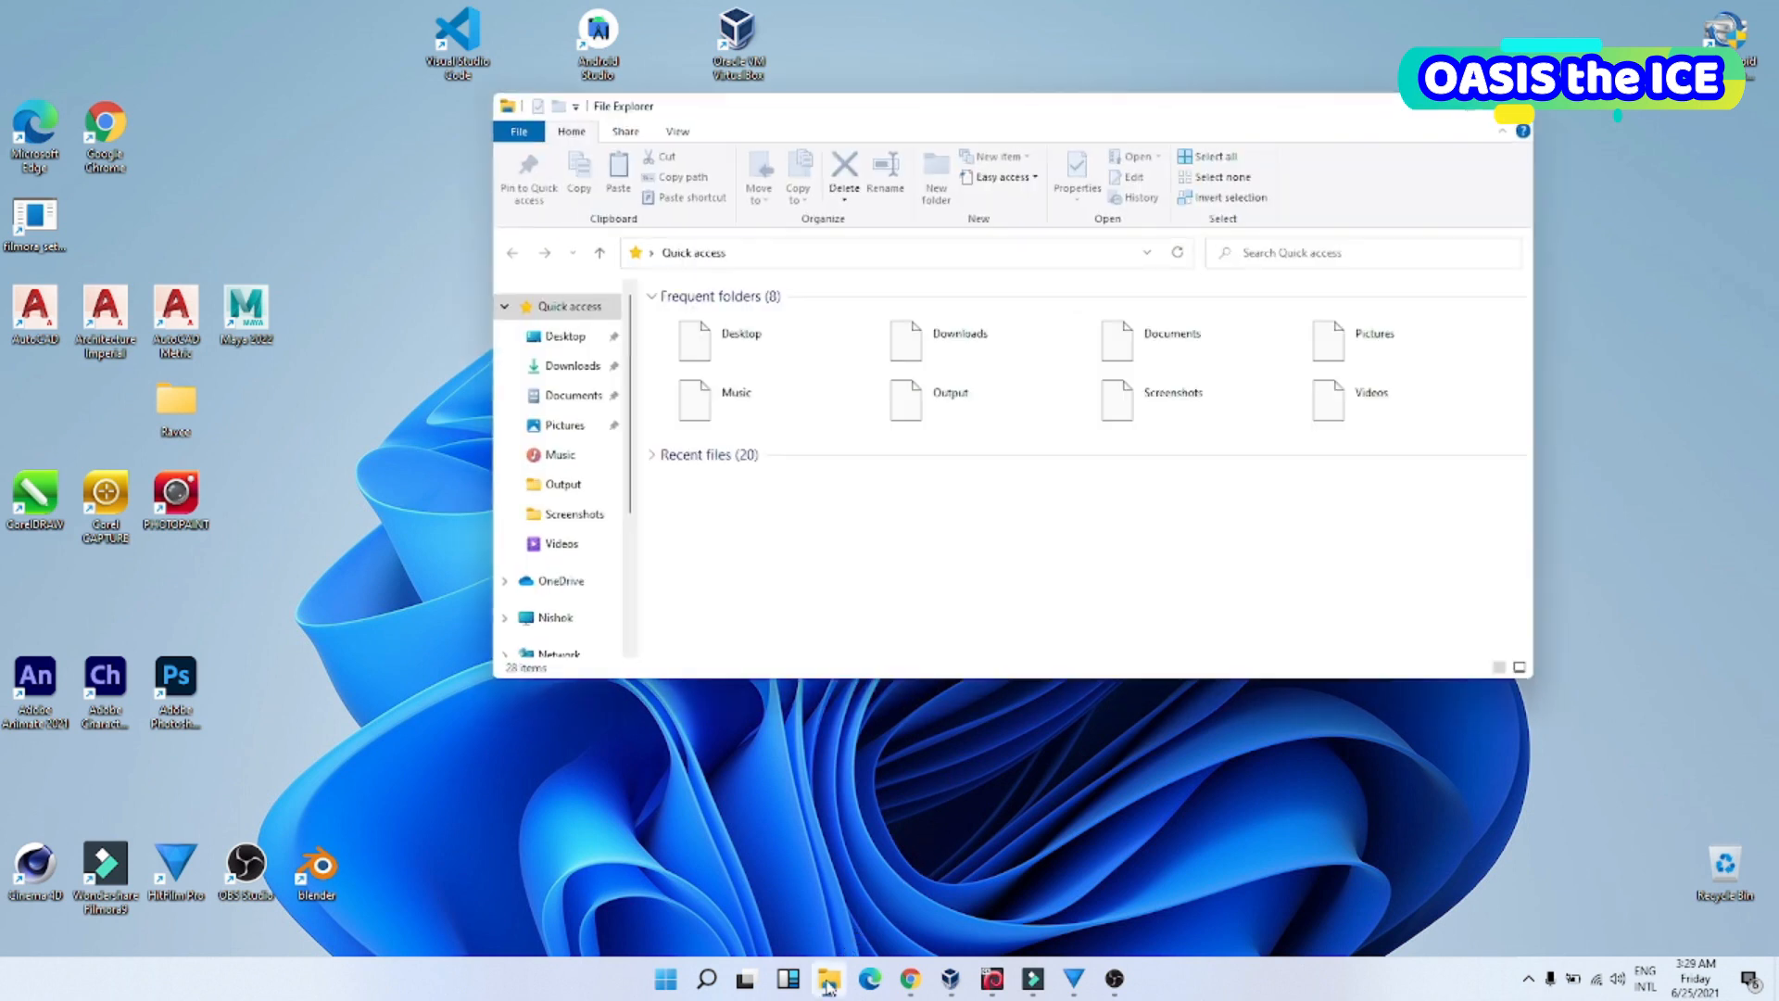
double_click(1343, 400)
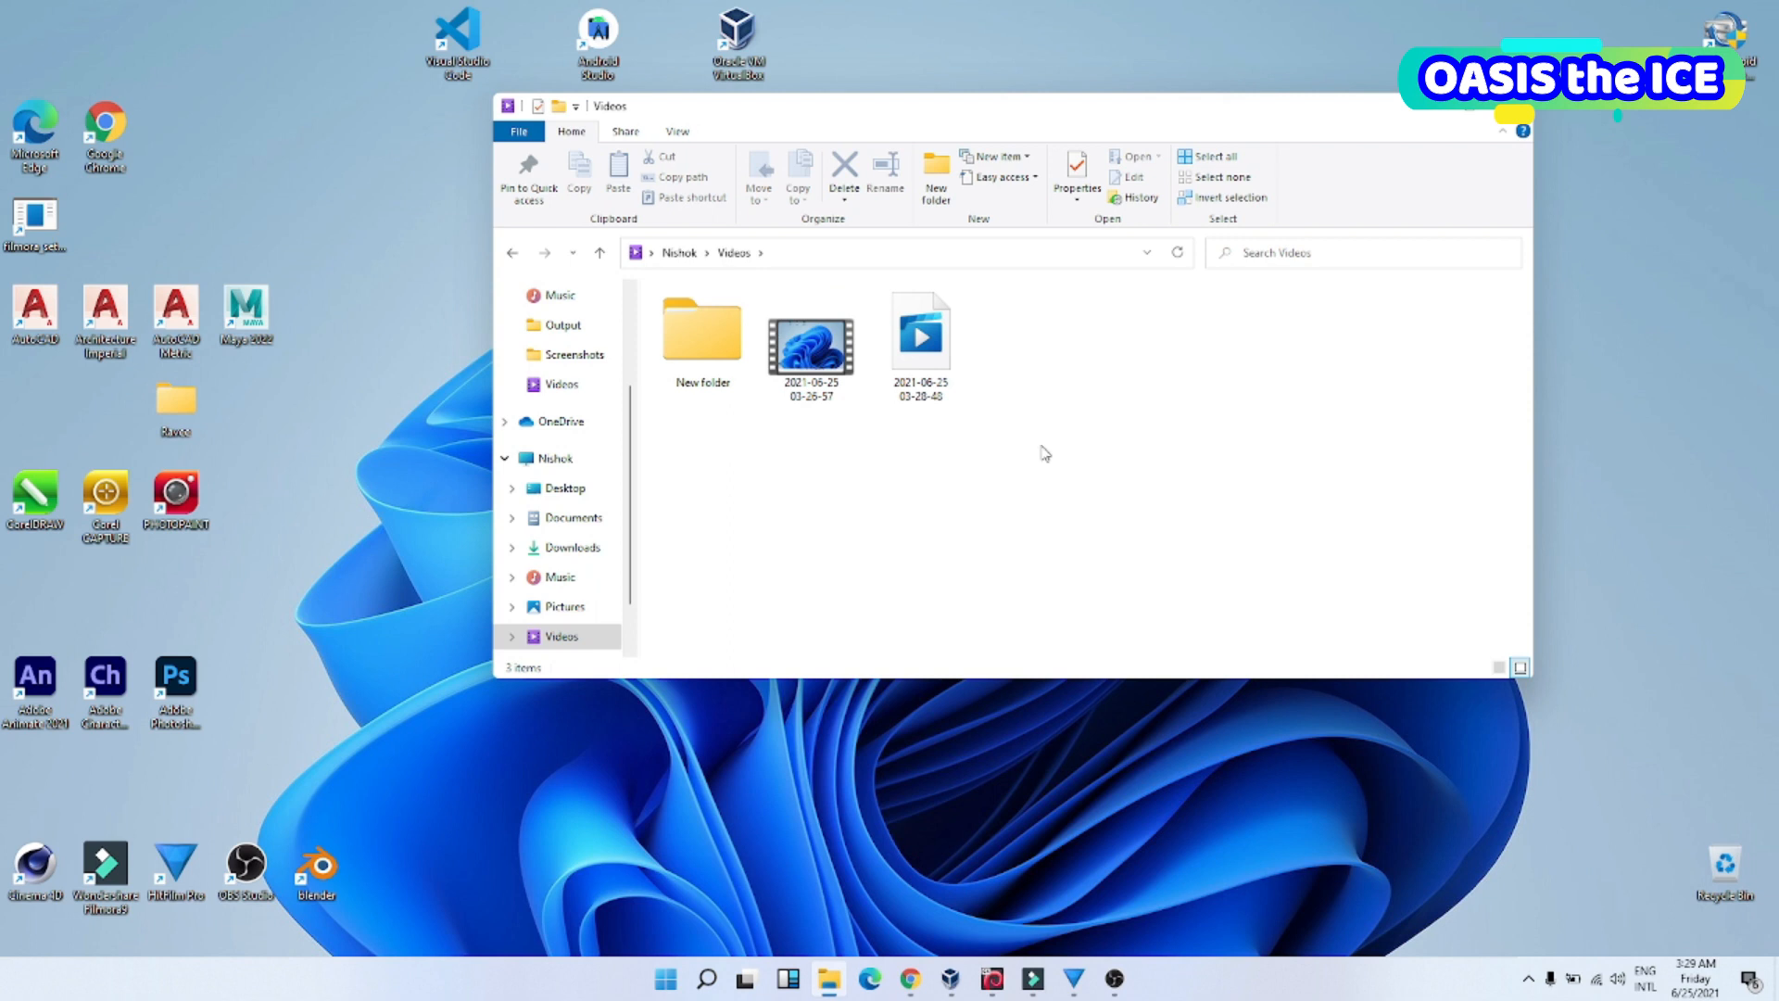
double_click(814, 353)
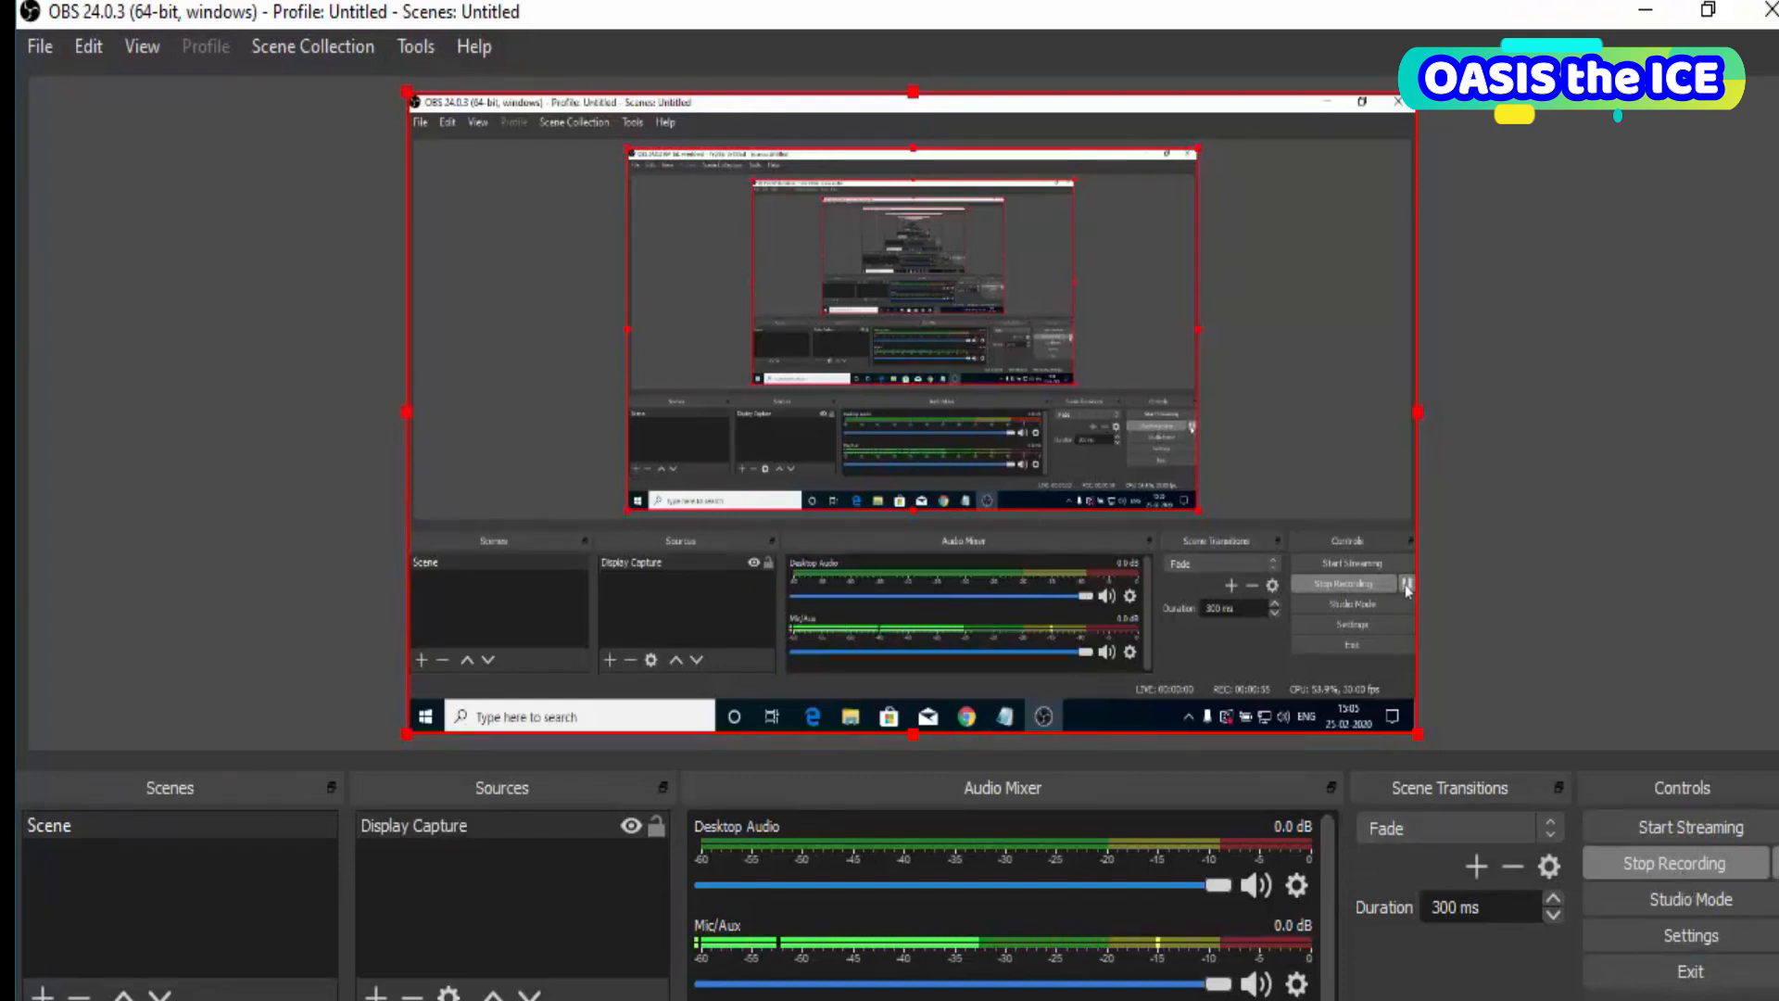
- Stop the running recording in OBS
left_click(1671, 859)
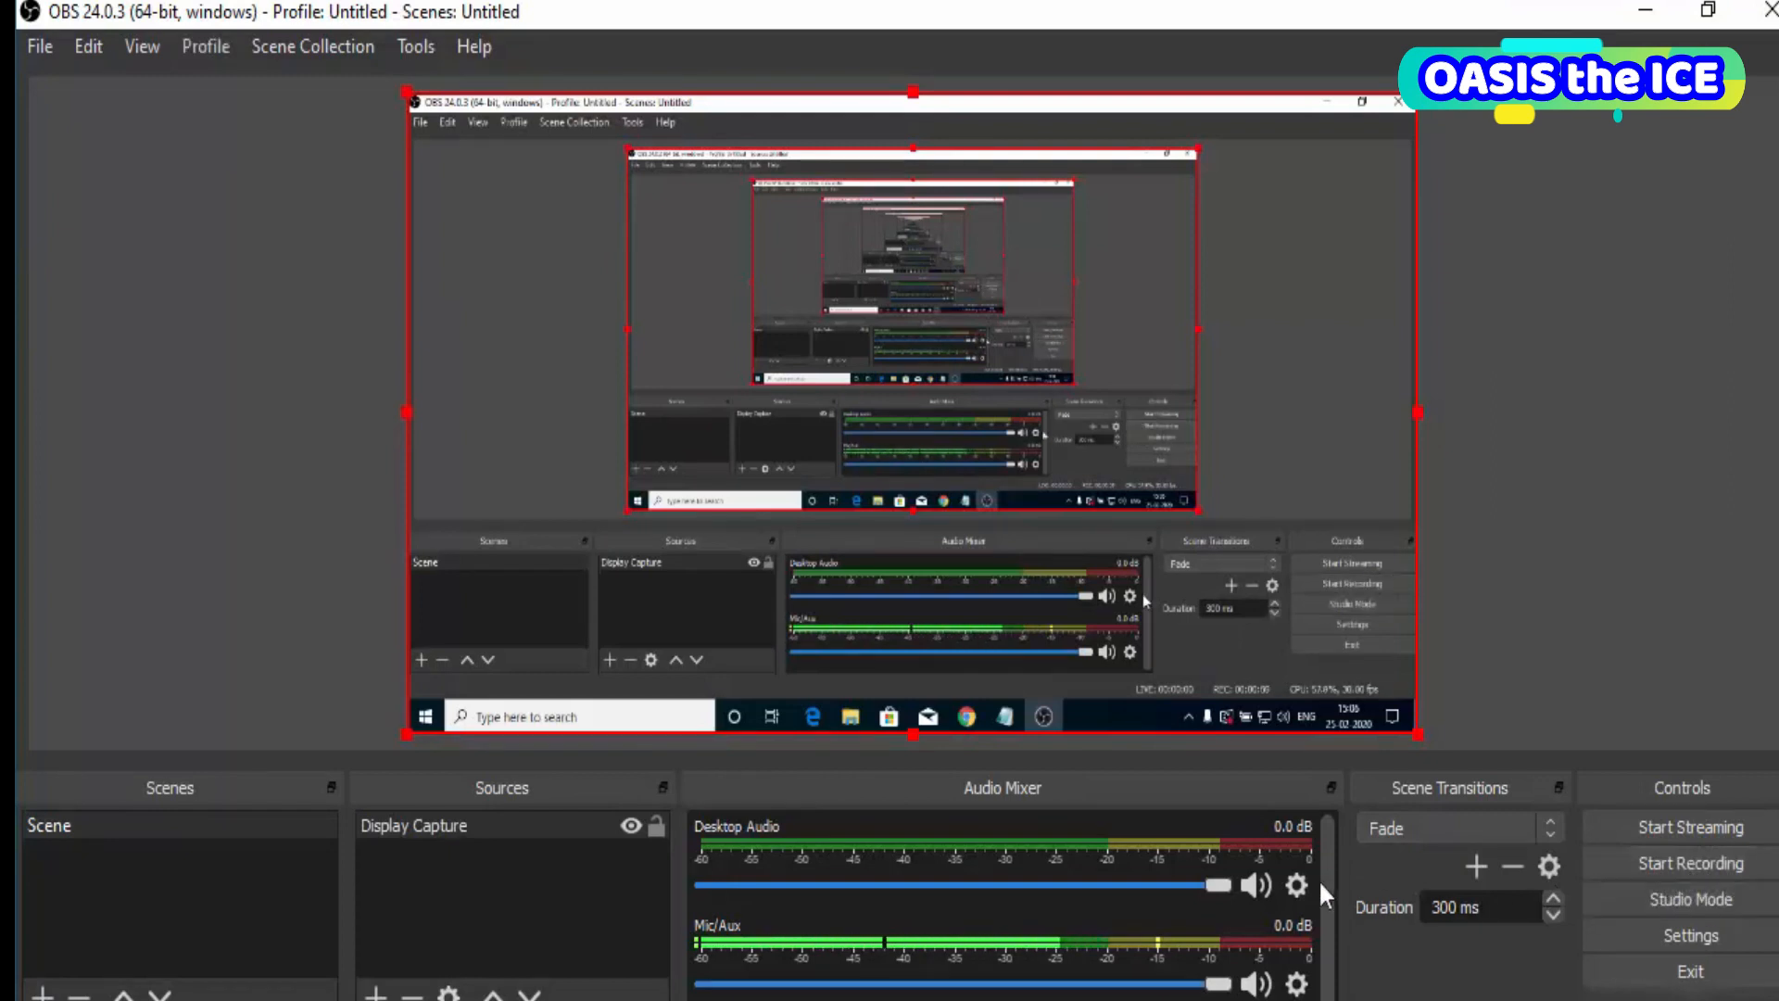